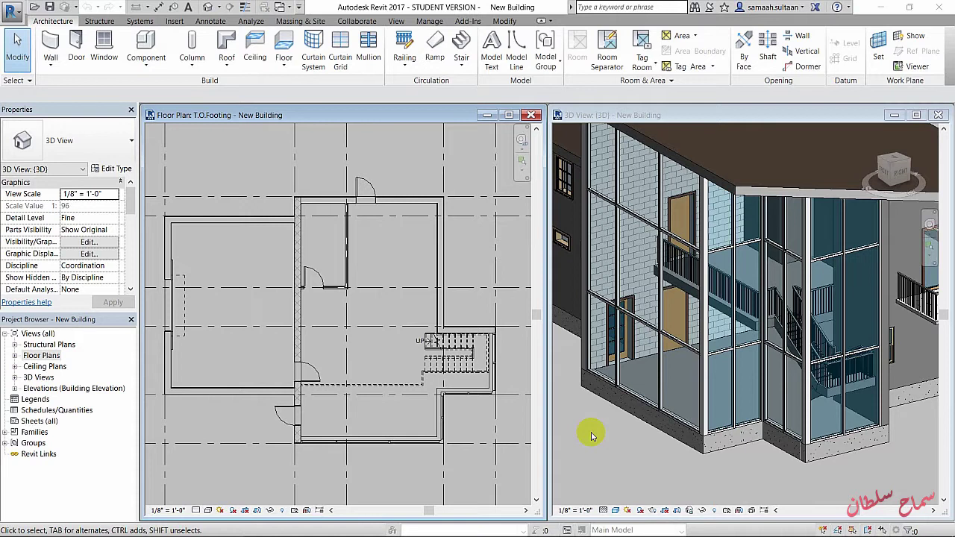
# Inspect the glazed stair corner's roof and curtain wall in 3D, then activate the T.O.Footing floor plan.
pyautogui.click(591, 436)
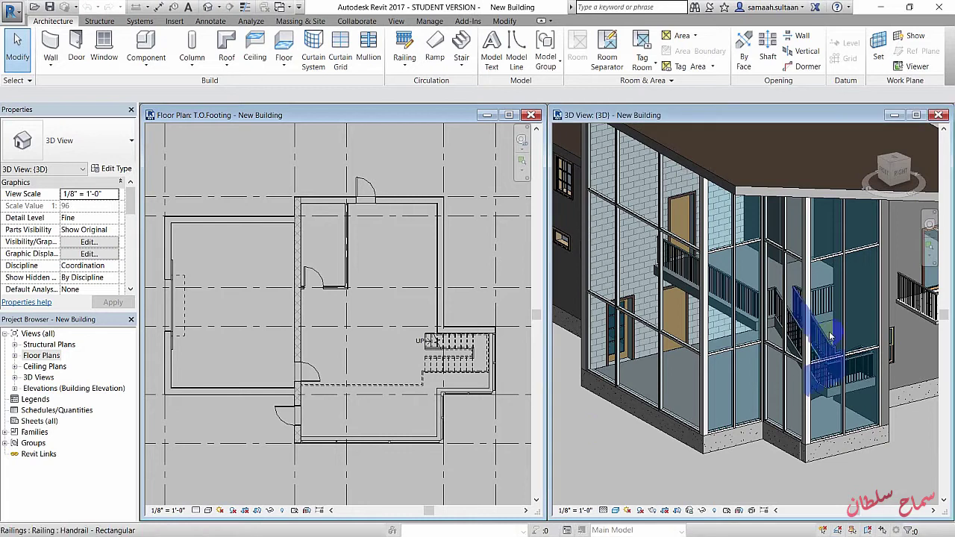
pyautogui.scroll(-3, 820, 335)
pyautogui.scroll(2, 746, 242)
pyautogui.click(746, 242)
pyautogui.scroll(2, 747, 243)
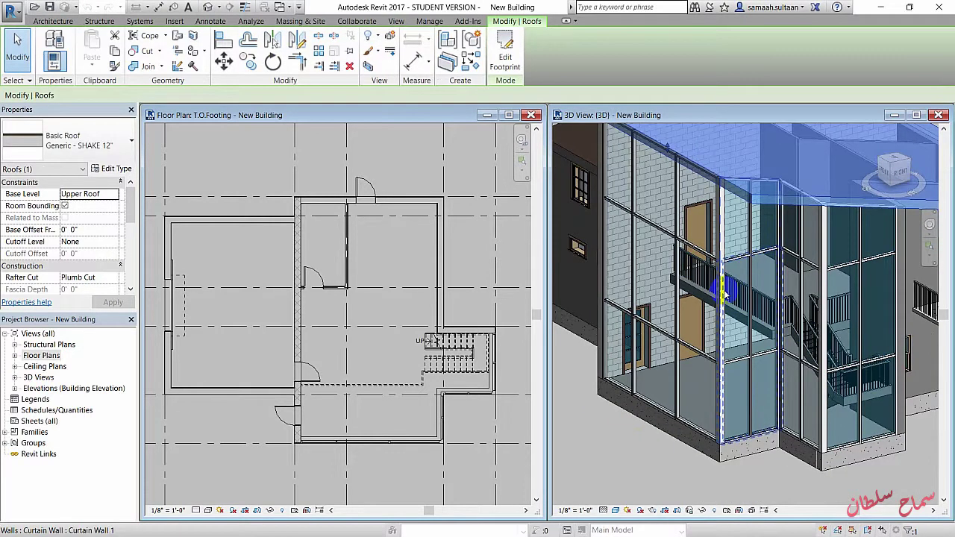
pyautogui.click(638, 446)
pyautogui.click(414, 440)
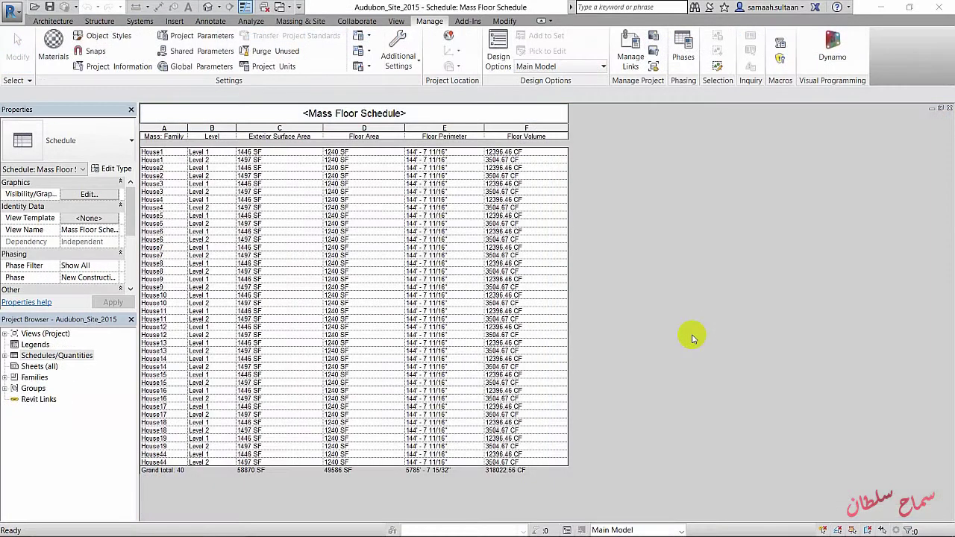
# Activate the Level 2 HVAC Zone Schedule for editing under Modify Schedule/Quantities.
pyautogui.click(676, 345)
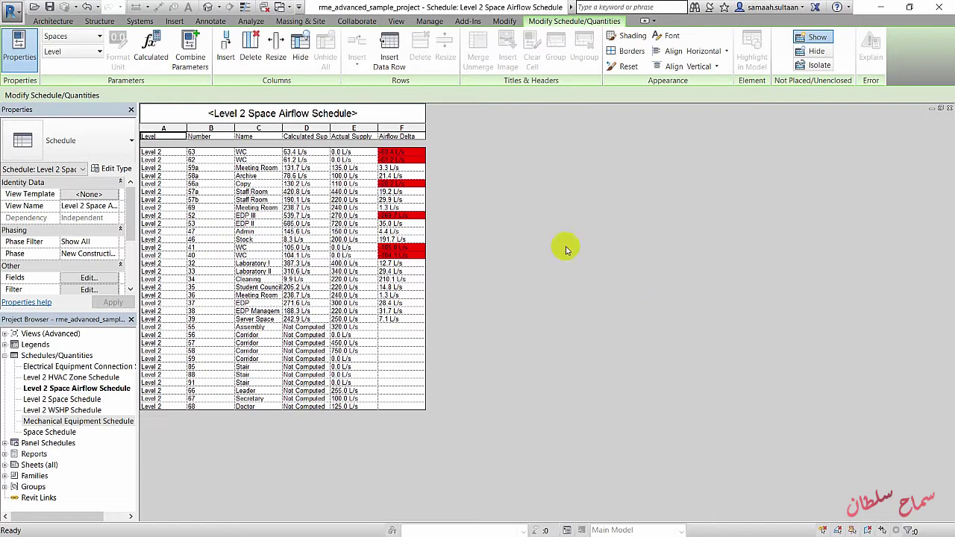
# Select the red Airflow Delta cells for spaces 62 and 63.
pyautogui.click(413, 158)
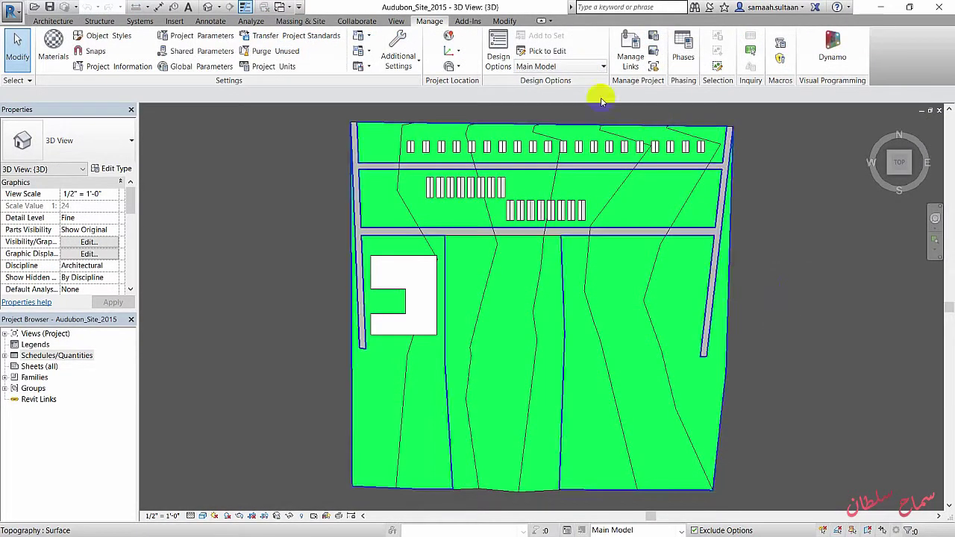
# Preview EW Orientation_Office S and SW, HighDensity_Office S and SW, then Undeveloped Site (primary).
pyautogui.click(586, 69)
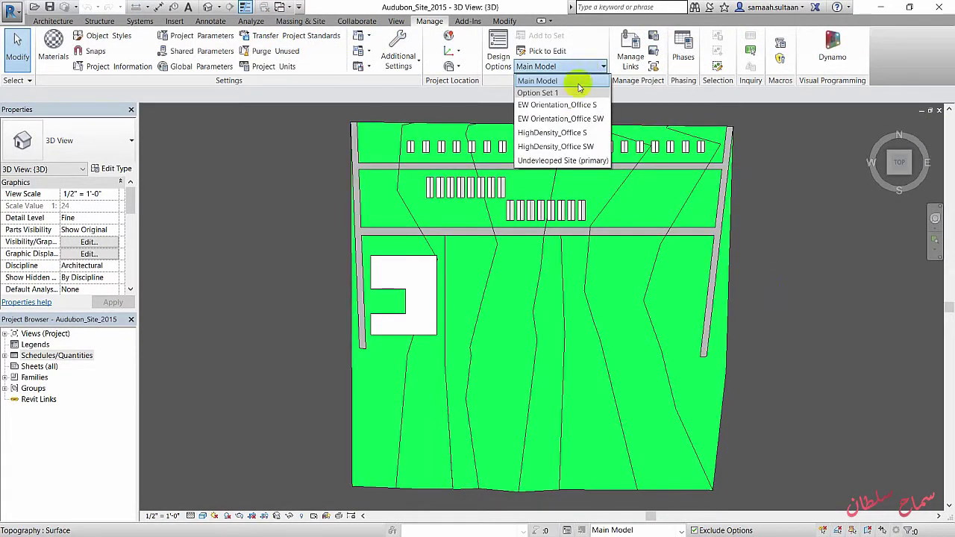
pyautogui.click(574, 105)
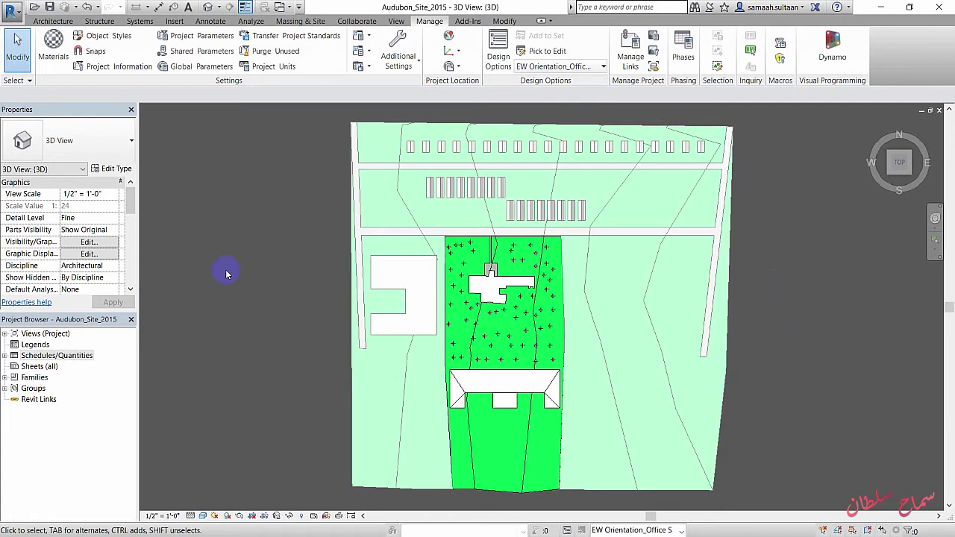
pyautogui.click(561, 67)
pyautogui.click(555, 119)
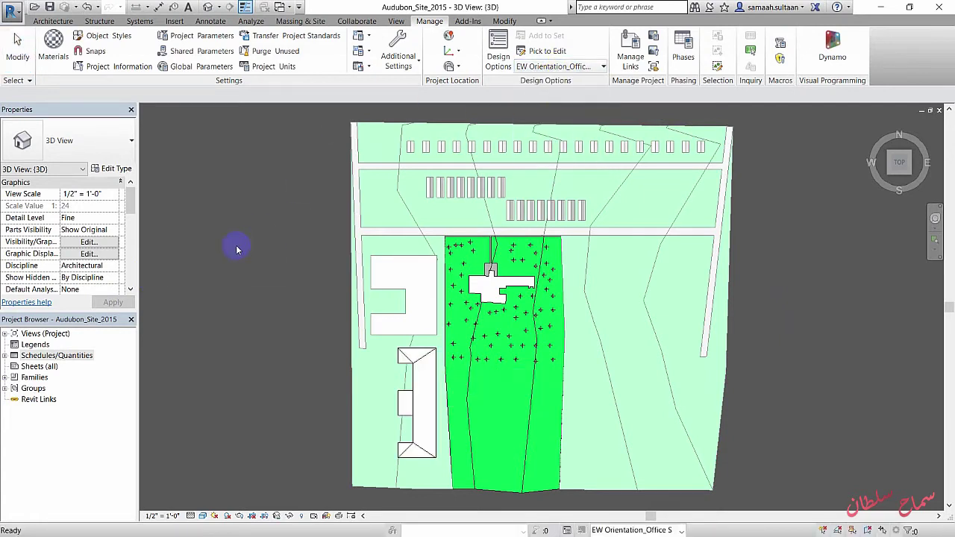
pyautogui.click(580, 67)
pyautogui.click(565, 133)
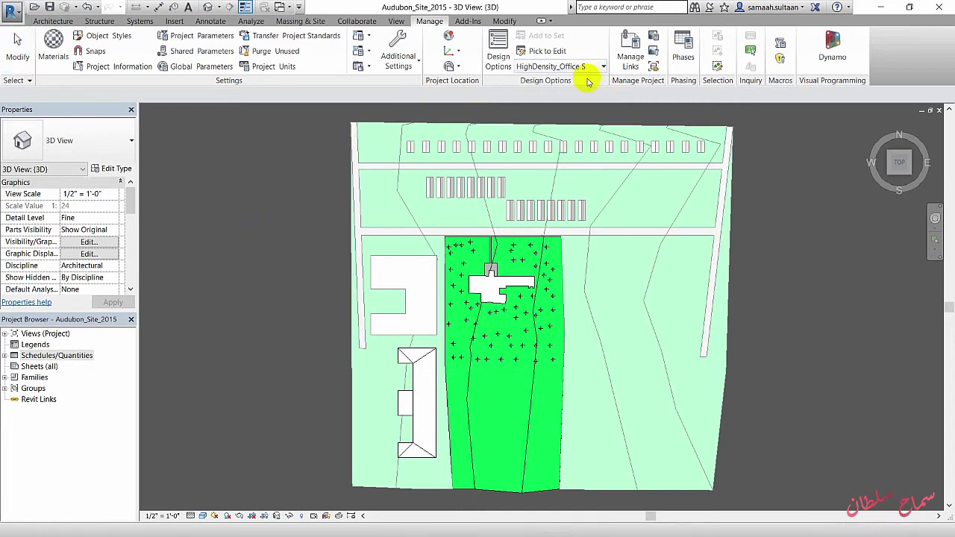
pyautogui.click(588, 69)
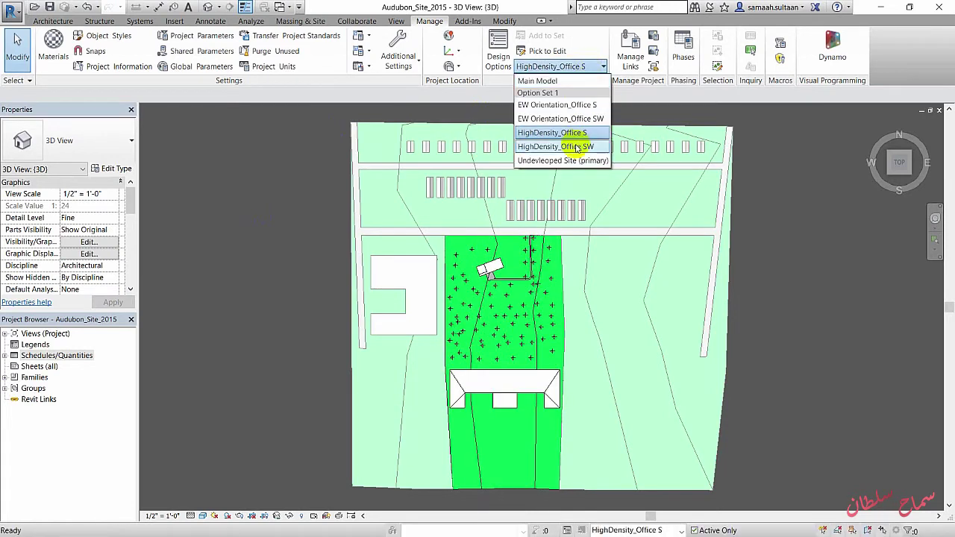
pyautogui.click(577, 147)
pyautogui.click(578, 66)
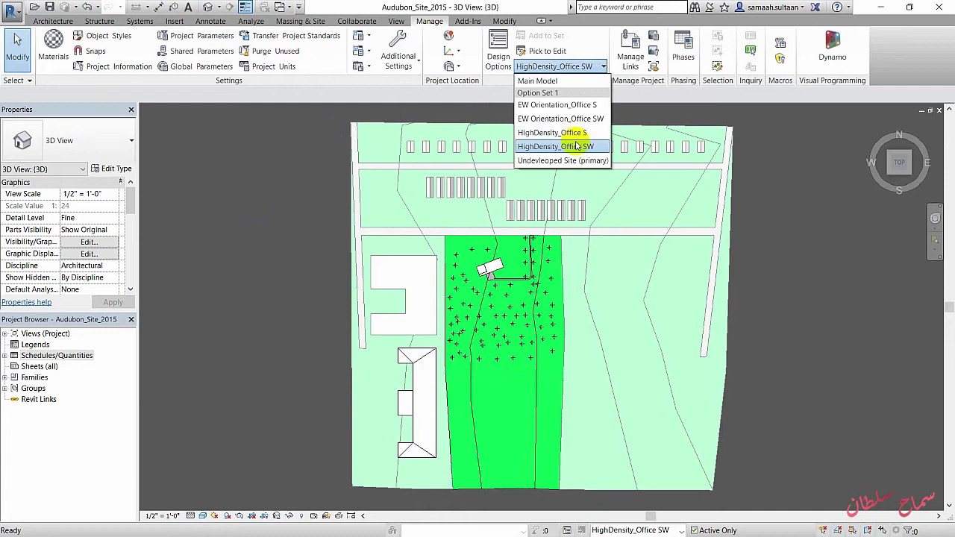
pyautogui.click(577, 161)
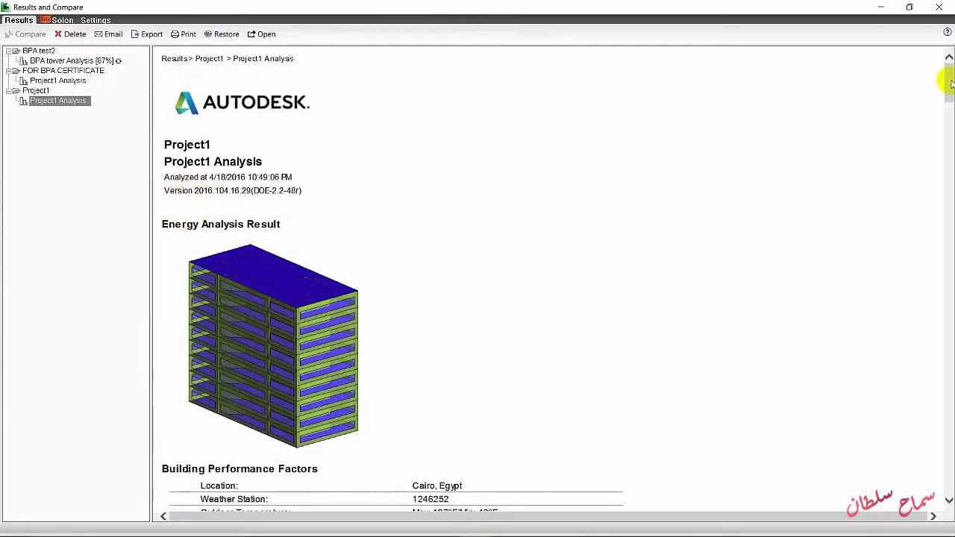
pyautogui.moveTo(946, 81); pyautogui.dragTo(948, 110)
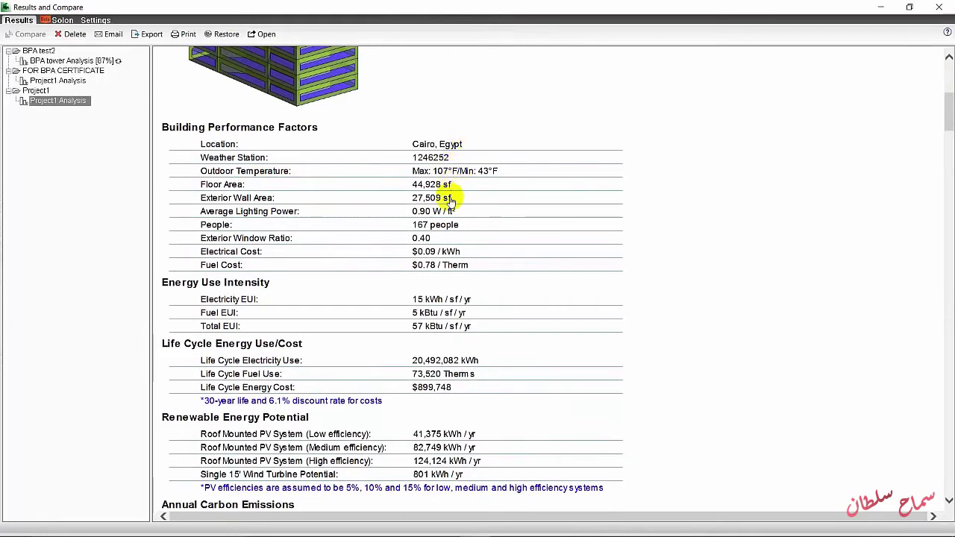
pyautogui.moveTo(947, 101); pyautogui.dragTo(940, 207)
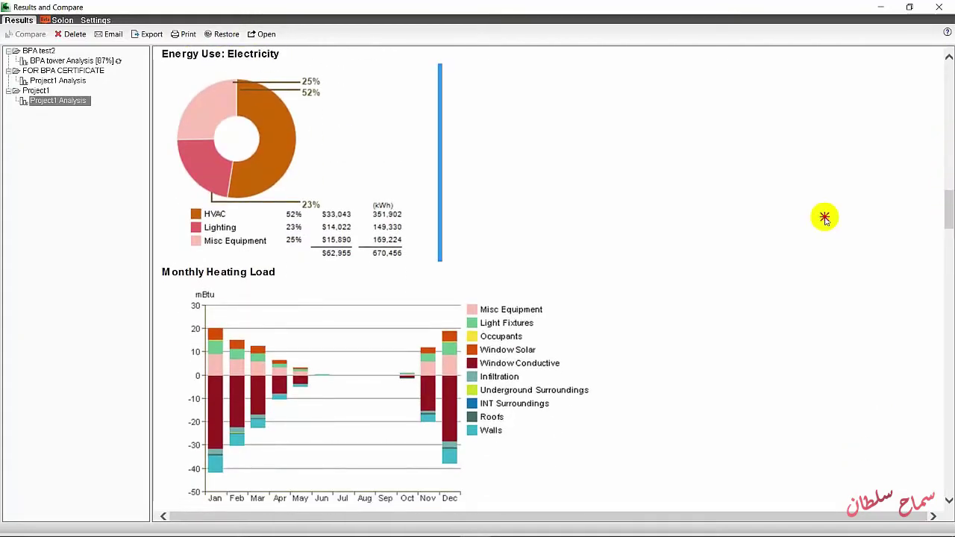
pyautogui.moveTo(941, 208); pyautogui.dragTo(948, 455)
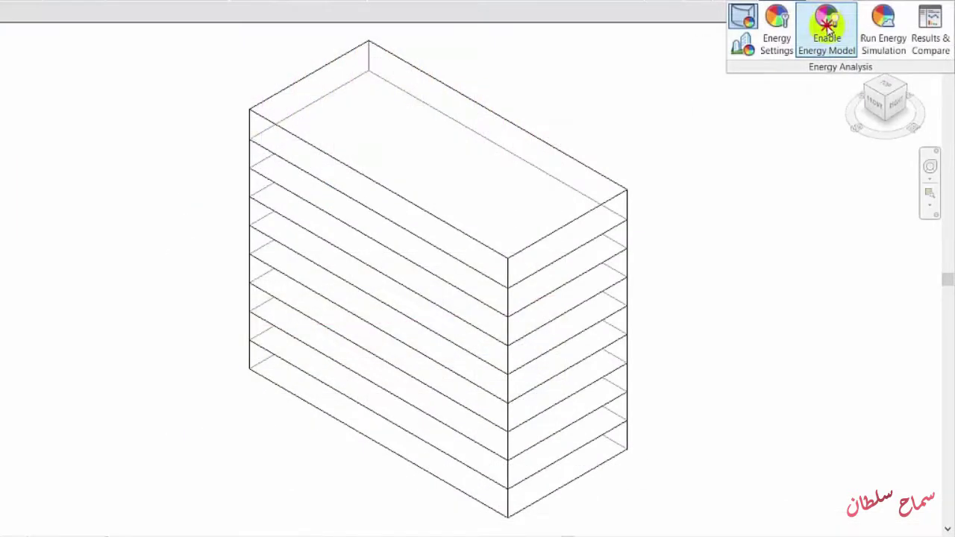
# Create the energy model from the tower mass and orbit it to an isometric angle.
pyautogui.click(827, 26)
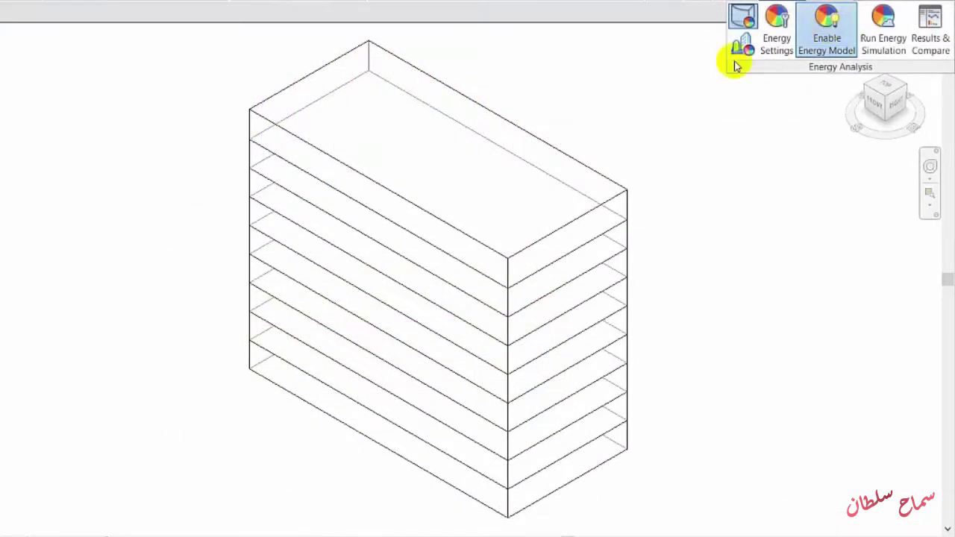
pyautogui.click(876, 101)
pyautogui.keyDown('shift'); pyautogui.moveTo(706, 181); pyautogui.dragTo(686, 282, button='middle'); pyautogui.keyUp('shift')
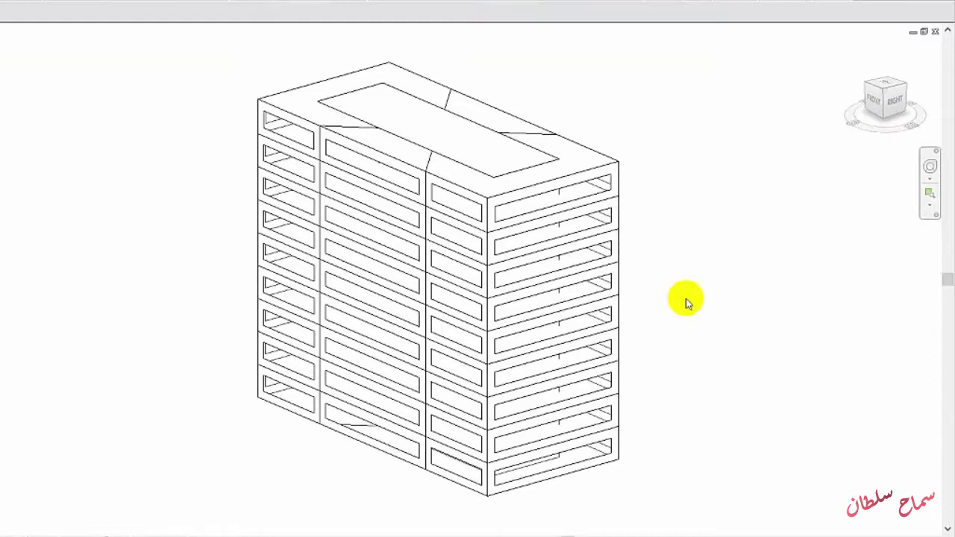
# Shade the tower and run the Project1 Analysis energy simulation.
pyautogui.click(15, 530)
pyautogui.click(40, 479)
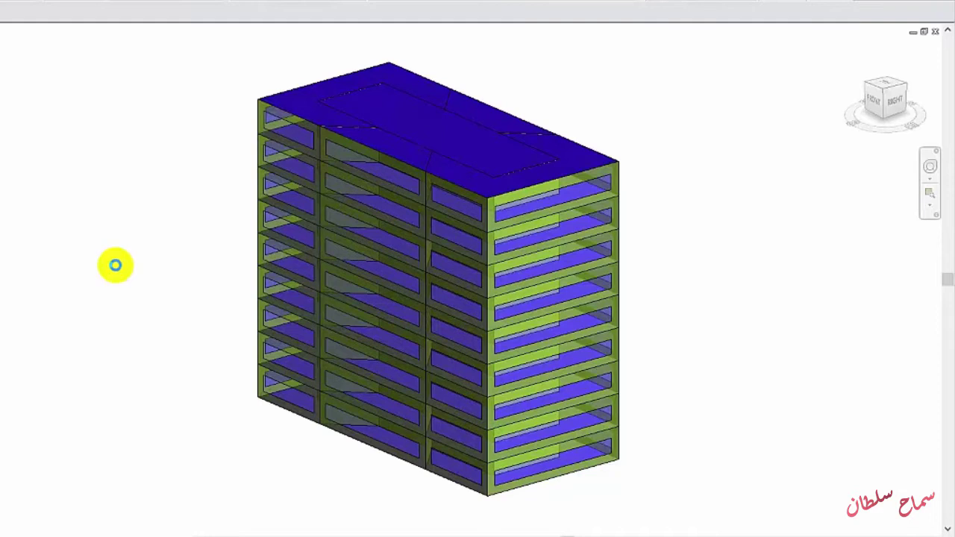
pyautogui.click(780, 3)
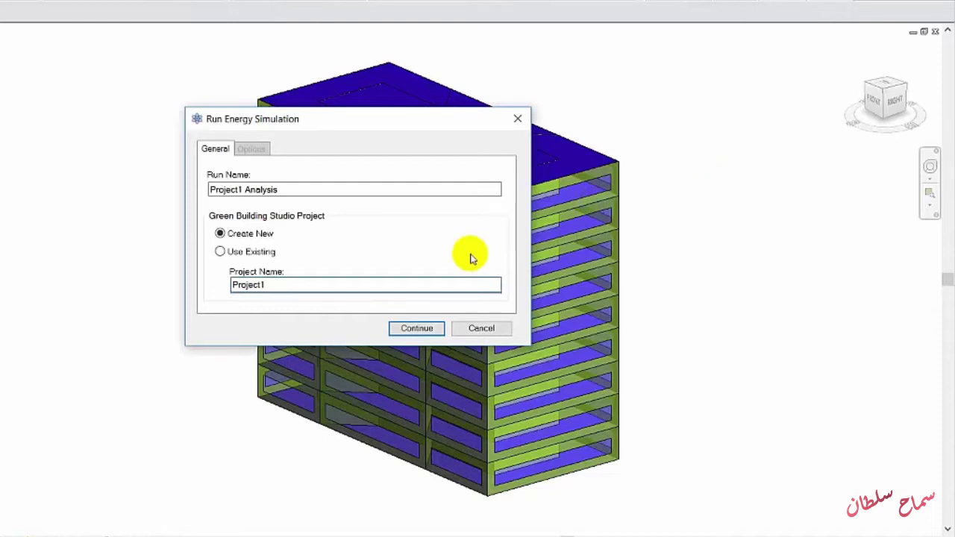
pyautogui.click(414, 330)
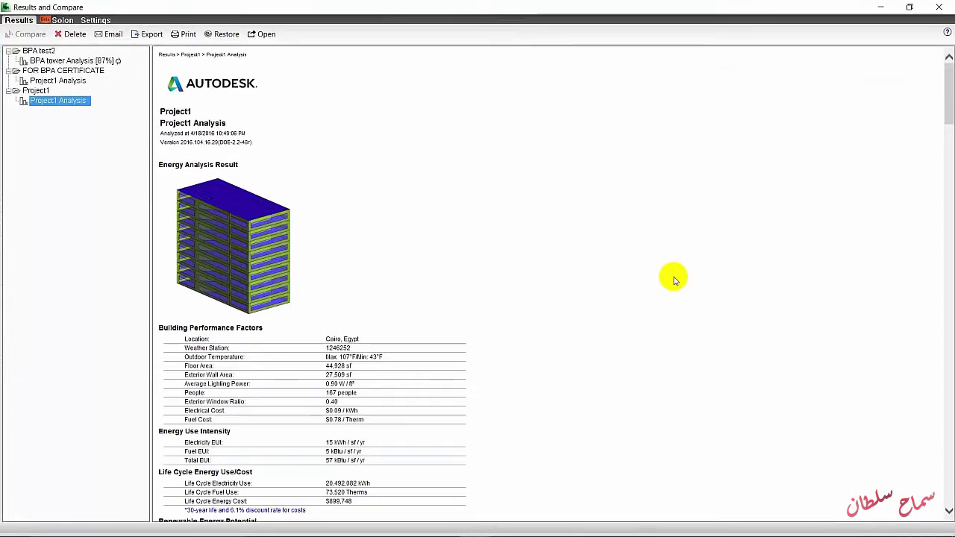
# Scroll the Project1 Analysis report from carbon and energy-use charts down to Monthly Design Data.
pyautogui.click(673, 281)
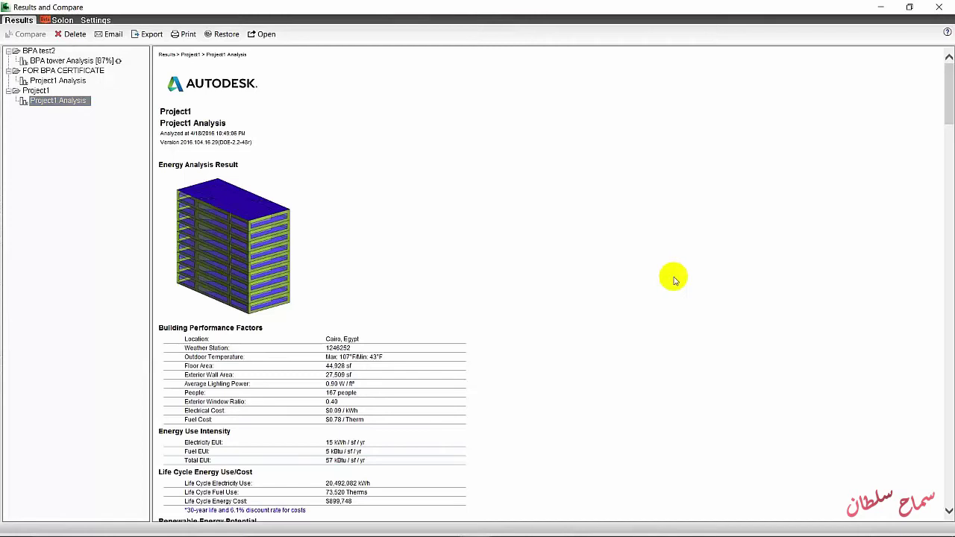
pyautogui.keyDown('ctrl'); pyautogui.scroll(1, 674, 281); pyautogui.keyUp('ctrl')
pyautogui.keyDown('ctrl'); pyautogui.scroll(1, 674, 280); pyautogui.keyUp('ctrl')
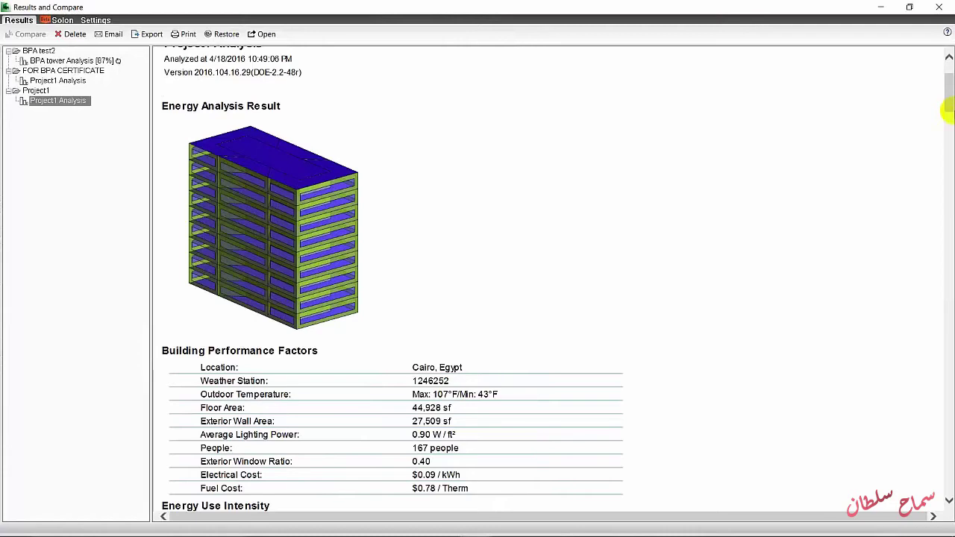
pyautogui.moveTo(948, 96); pyautogui.dragTo(948, 75)
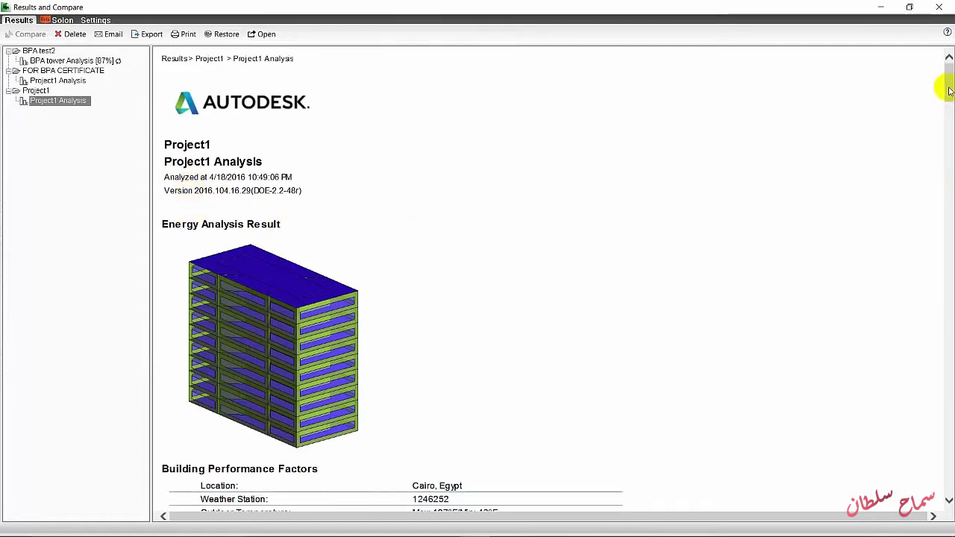
pyautogui.moveTo(949, 81); pyautogui.dragTo(949, 112)
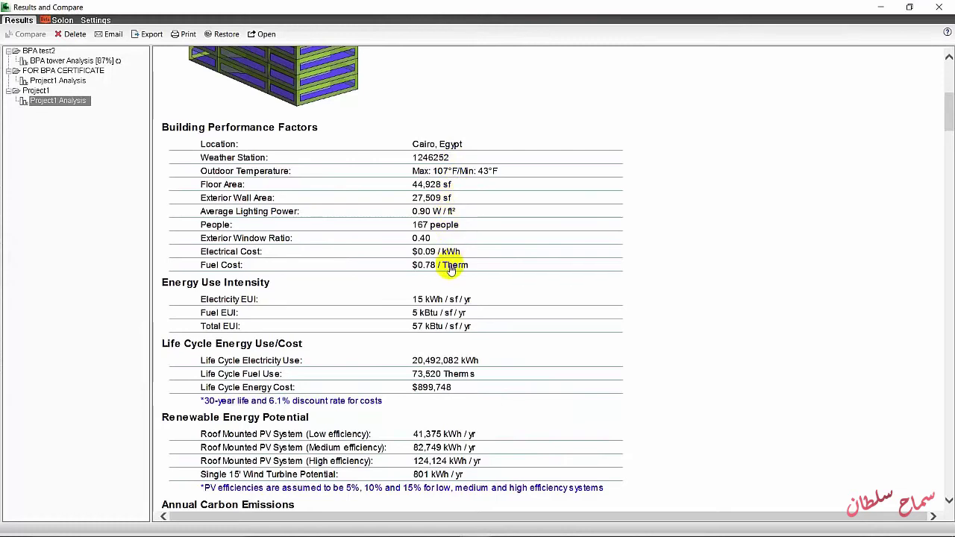
pyautogui.moveTo(948, 102); pyautogui.dragTo(949, 142)
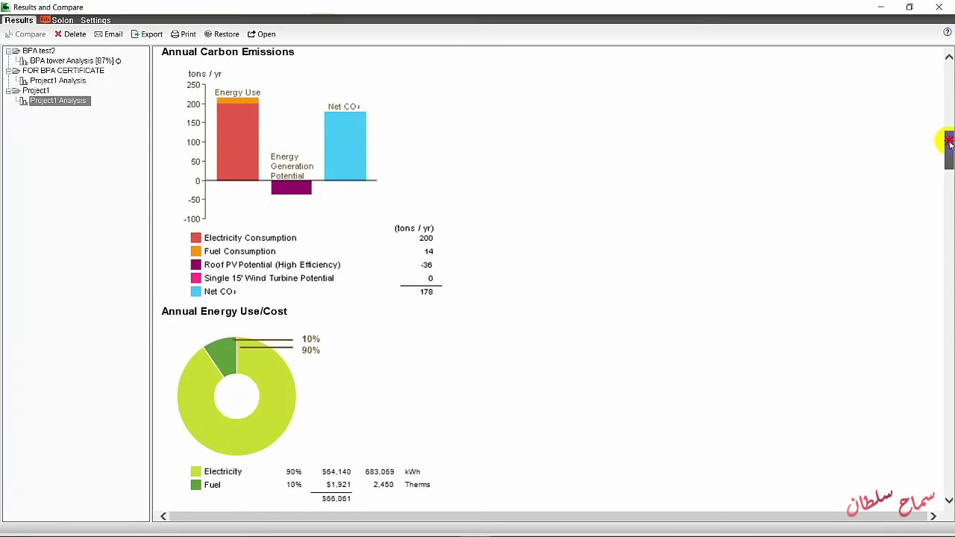
pyautogui.moveTo(949, 141); pyautogui.dragTo(942, 204)
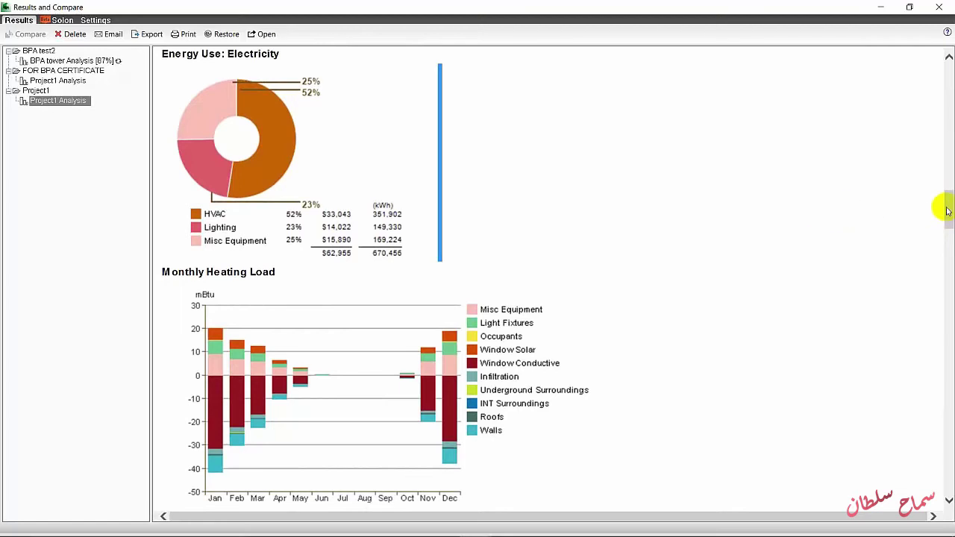
pyautogui.moveTo(947, 212); pyautogui.dragTo(949, 243)
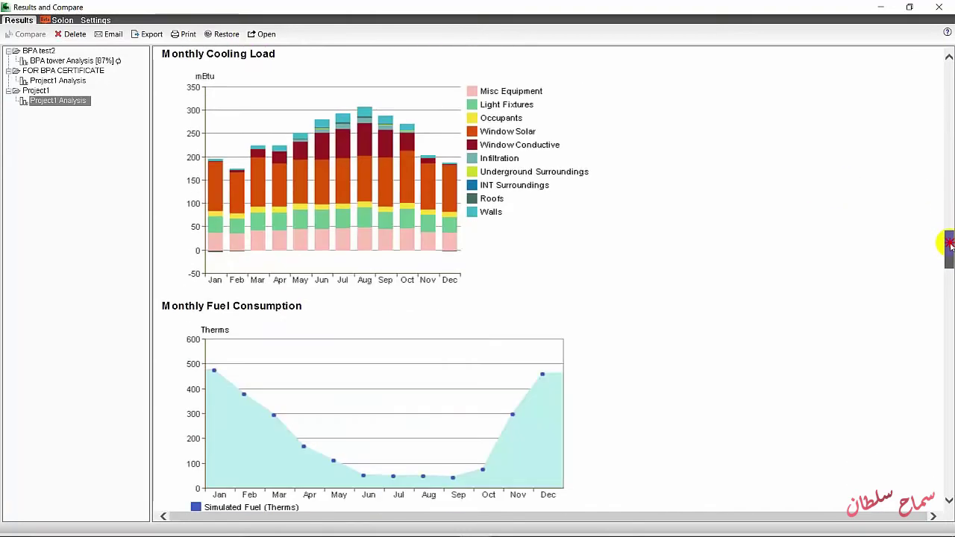
pyautogui.moveTo(949, 244); pyautogui.dragTo(949, 440)
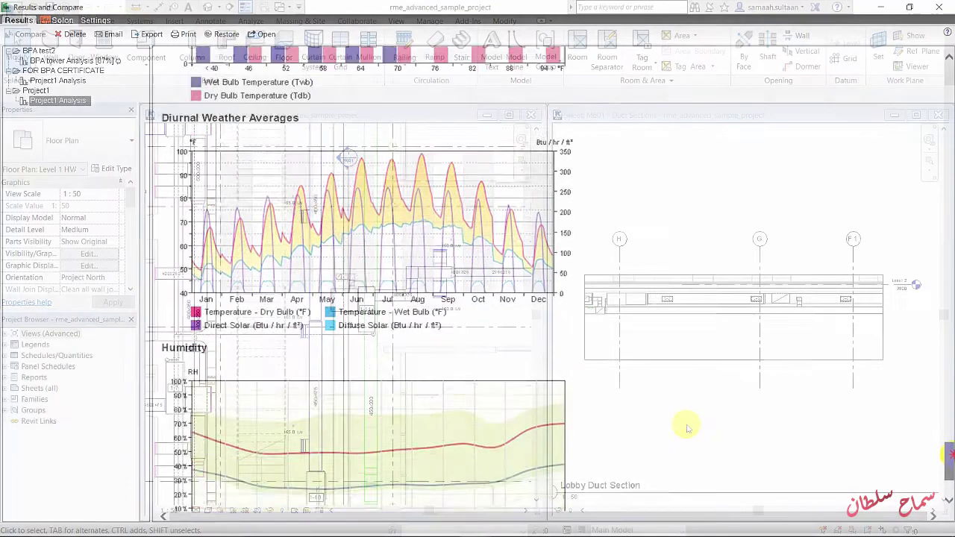
# Activate the Level 1 HVAC floor plan on the Duct Sections sheet.
pyautogui.click(648, 426)
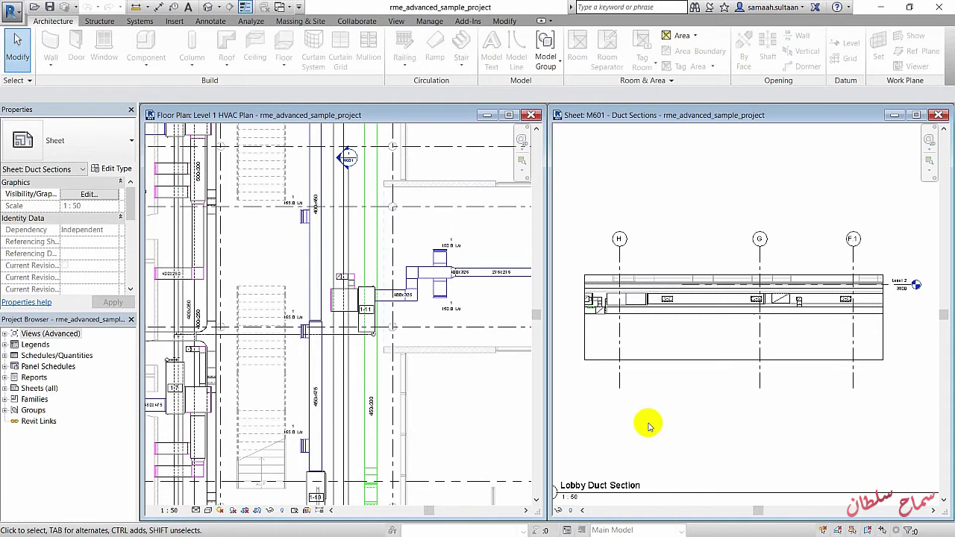
pyautogui.click(273, 249)
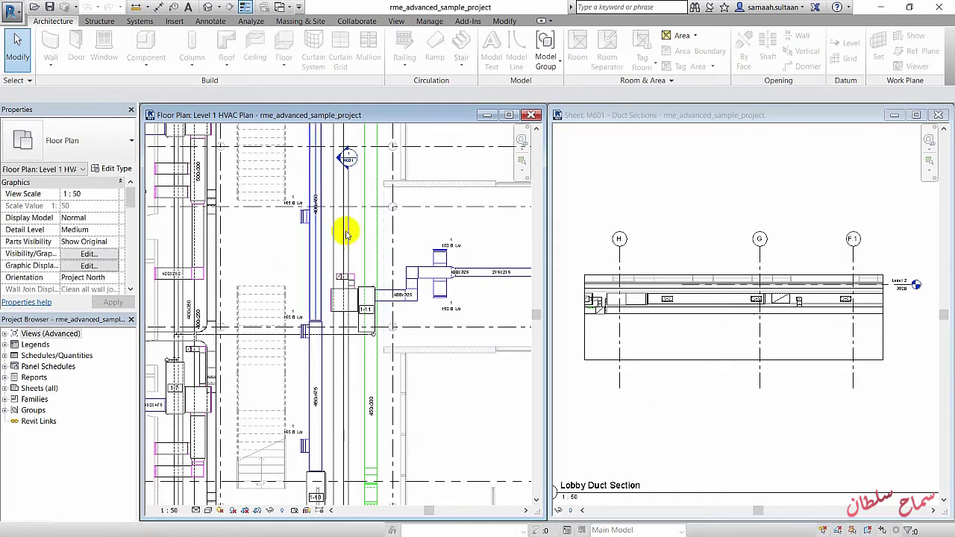
pyautogui.click(348, 179)
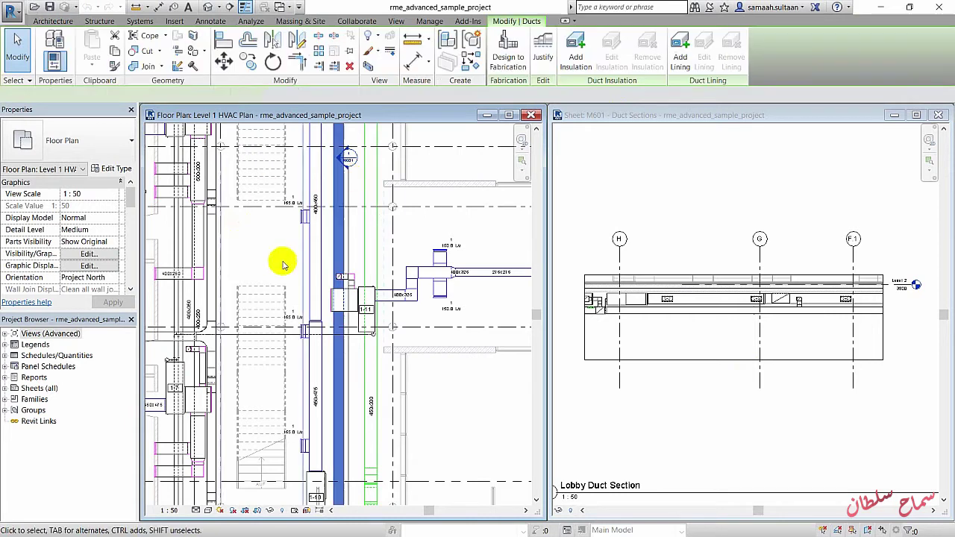
pyautogui.press('Escape')
# Flip the Lobby Duct Section twice and drag its cut line to the right.
pyautogui.click(350, 183)
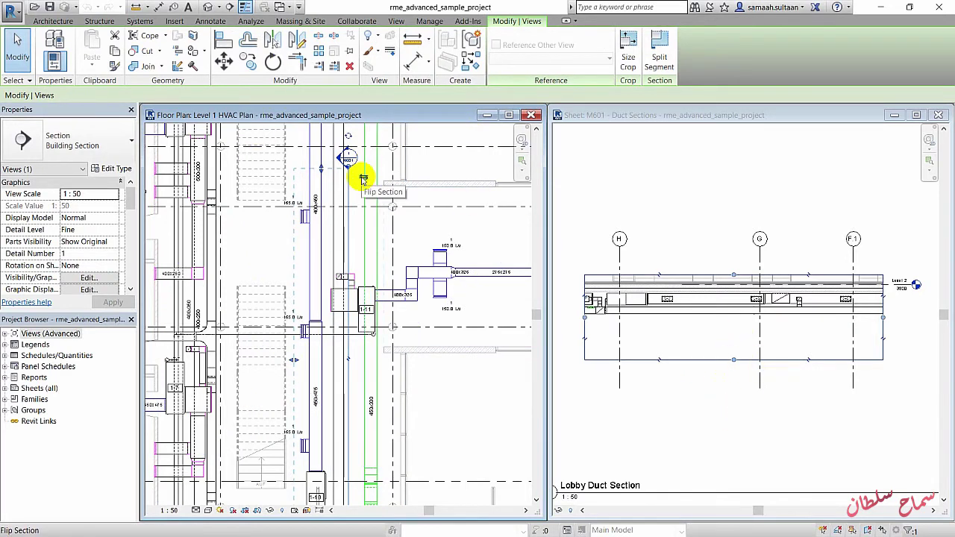
pyautogui.click(363, 179)
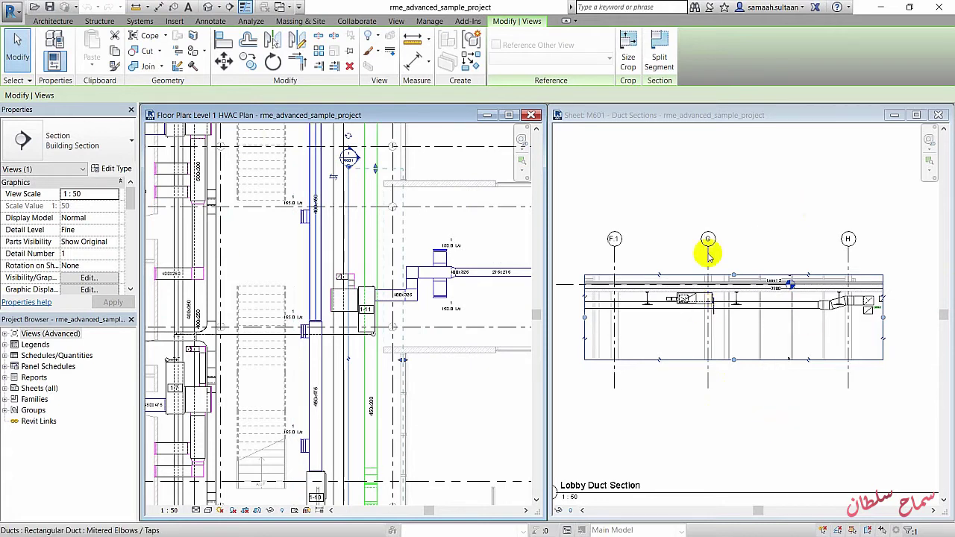
pyautogui.click(334, 176)
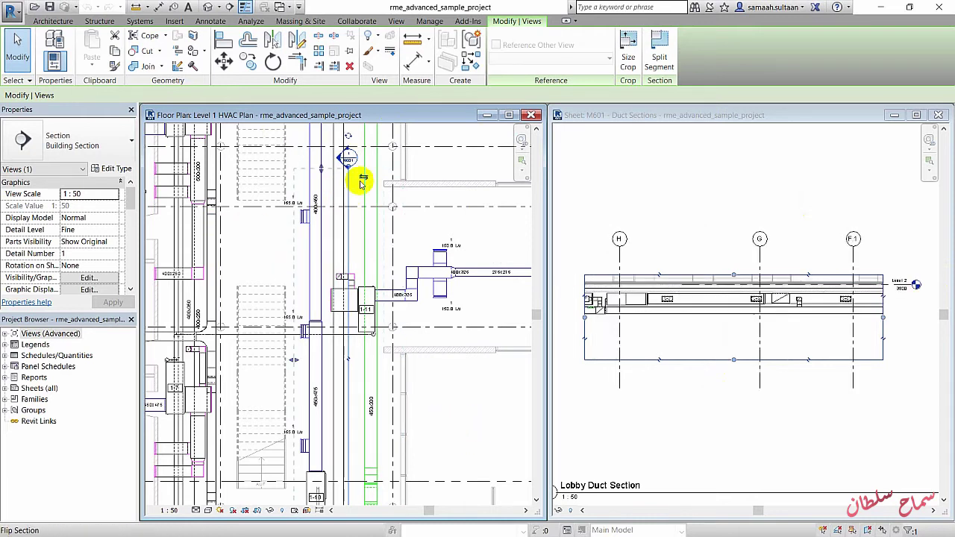
pyautogui.moveTo(367, 184); pyautogui.dragTo(454, 188)
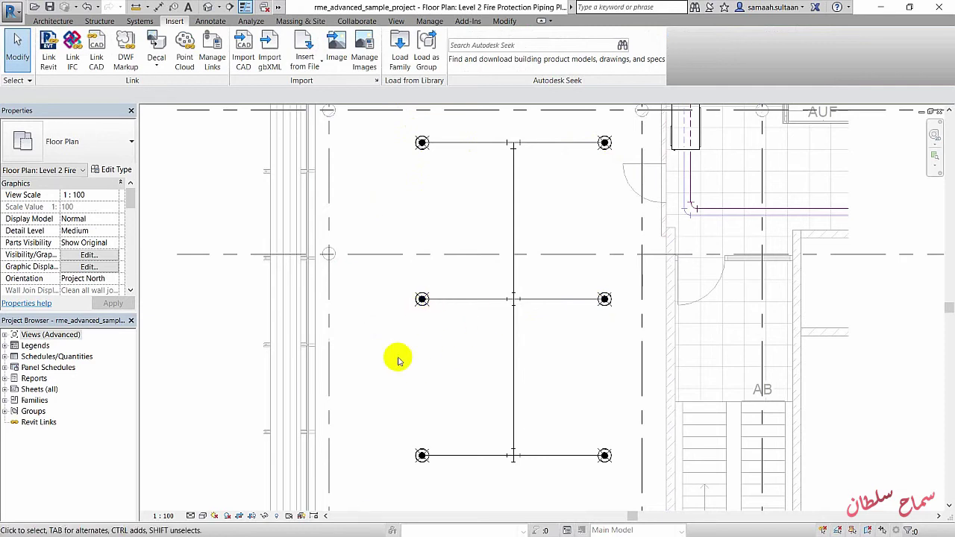
# Review the Sprinkler Schedule, then filter a window selection down to the top-left Level 2 sprinkler.
pyautogui.hotkey('ctrl', 'Tab')
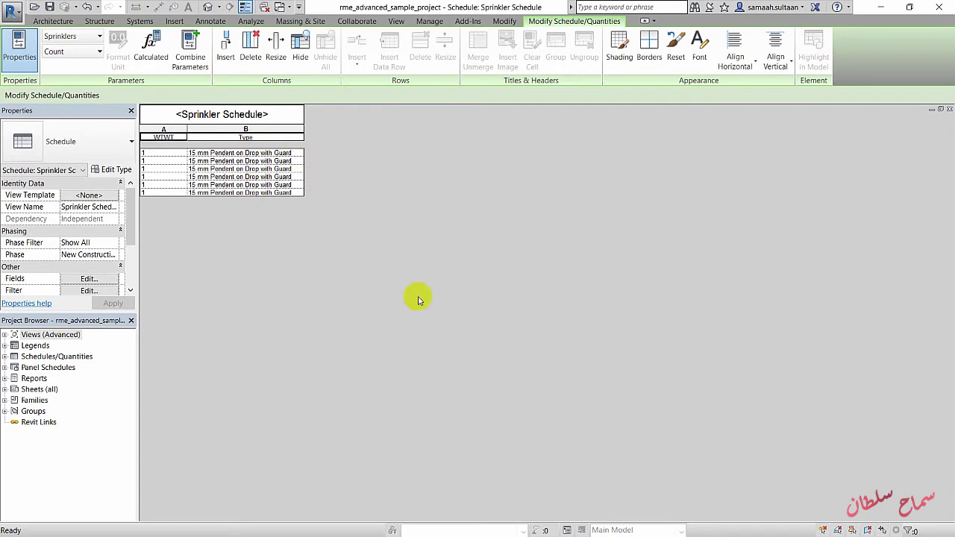
pyautogui.hotkey('ctrl', 'Tab')
pyautogui.moveTo(398, 121); pyautogui.dragTo(468, 191)
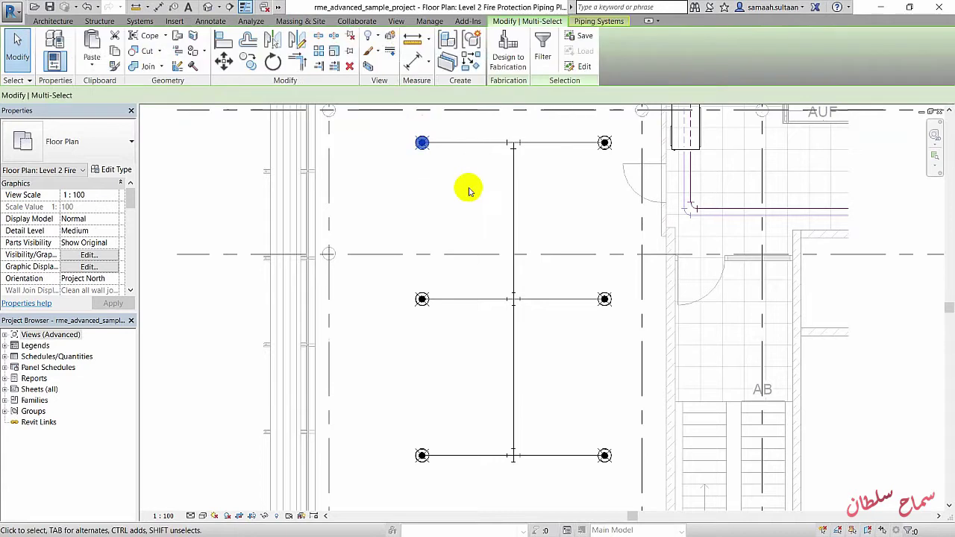
pyautogui.click(543, 42)
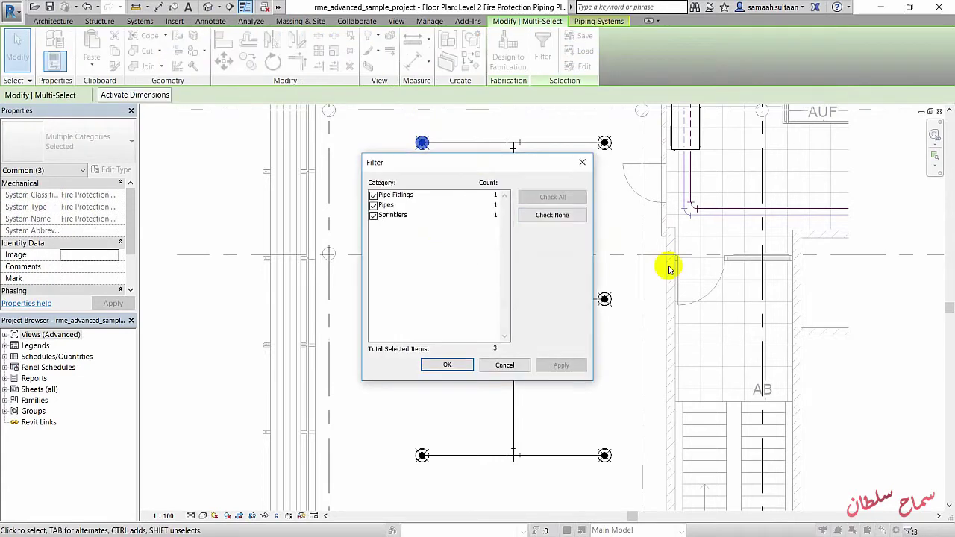
pyautogui.click(566, 217)
pyautogui.click(373, 215)
pyautogui.click(447, 365)
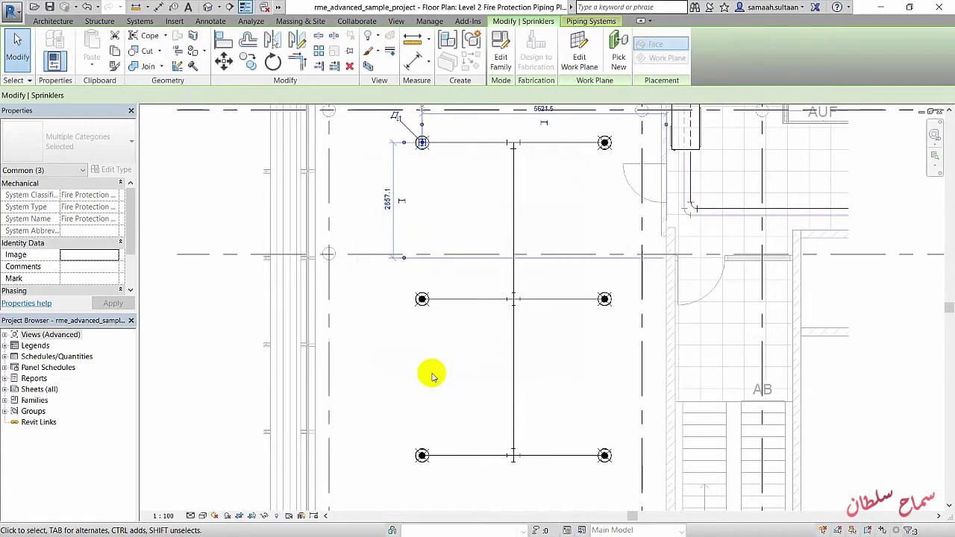
# Change it to 3/4" Pendent with Guard, verify in the Sprinkler Schedule, then go to 3D.
pyautogui.click(110, 142)
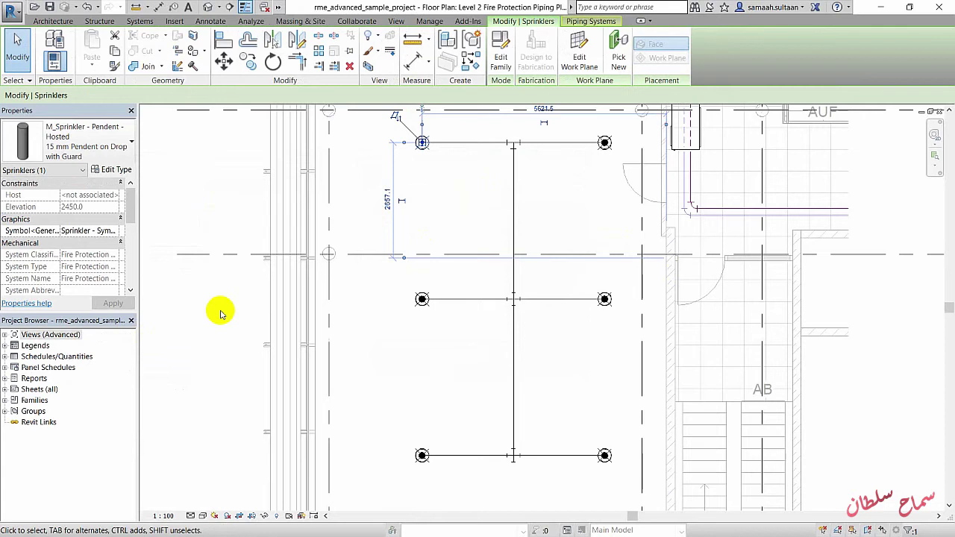
pyautogui.click(221, 313)
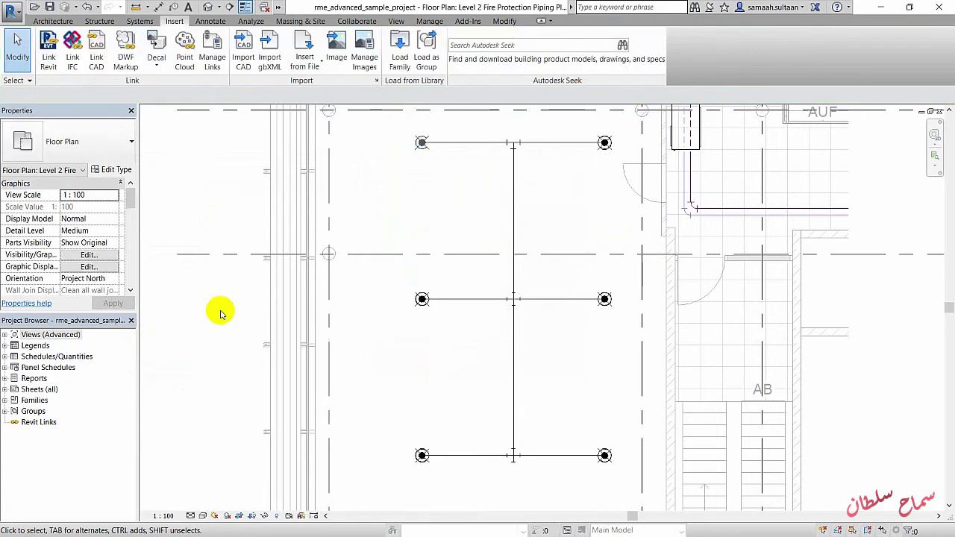
pyautogui.hotkey('ctrl', 'Tab')
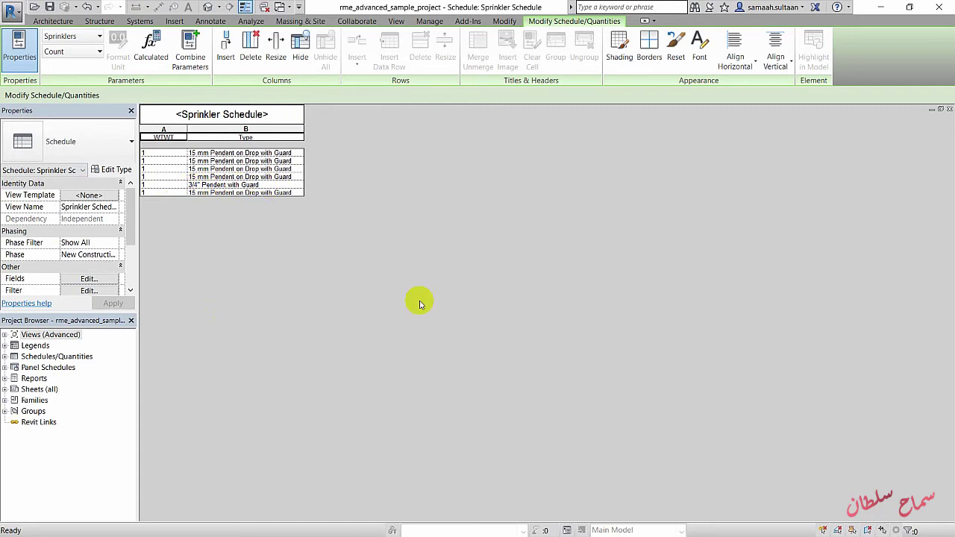
pyautogui.hotkey('ctrl', 'Tab')
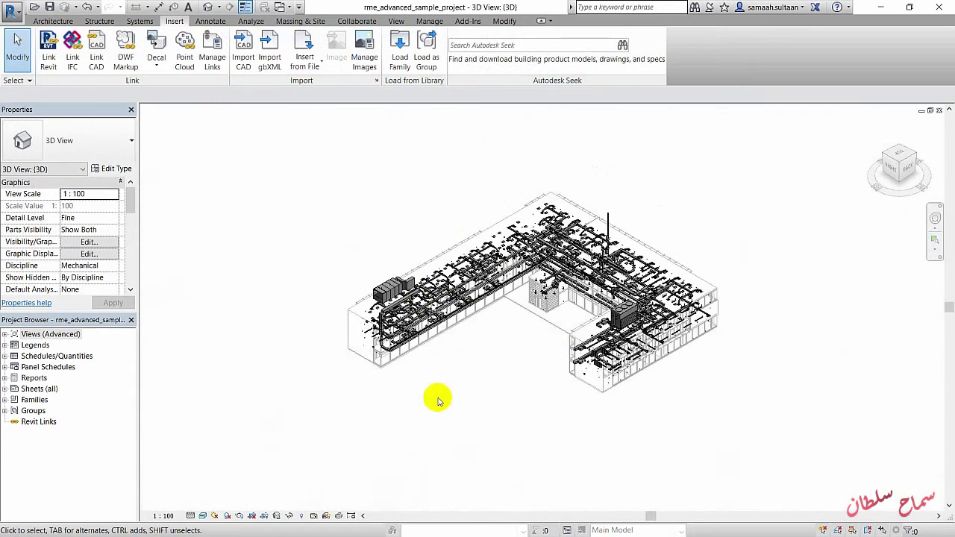
# Zoom and pan the 3D MEP model to look across the ductwork.
pyautogui.press('z')
pyautogui.moveTo(551, 294); pyautogui.dragTo(678, 409)
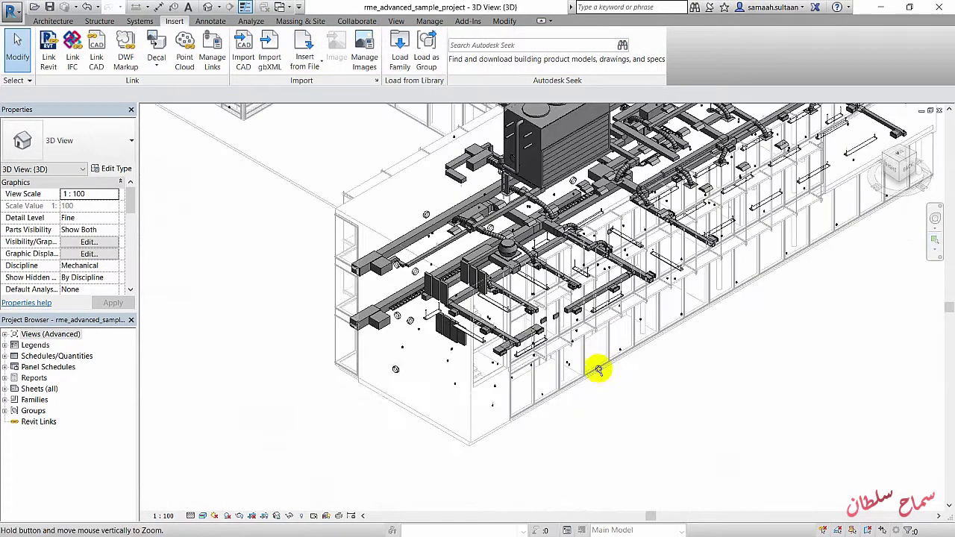
pyautogui.scroll(2, 589, 361)
pyautogui.scroll(2, 586, 388)
pyautogui.moveTo(505, 420); pyautogui.dragTo(634, 388, button='middle')
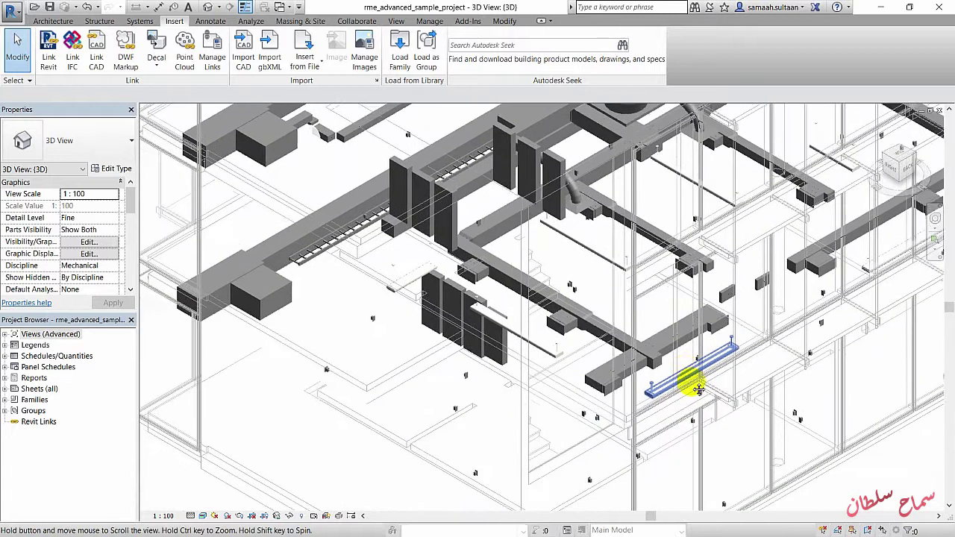
pyautogui.scroll(1, 334, 345)
pyautogui.moveTo(331, 334); pyautogui.dragTo(315, 349, button='middle')
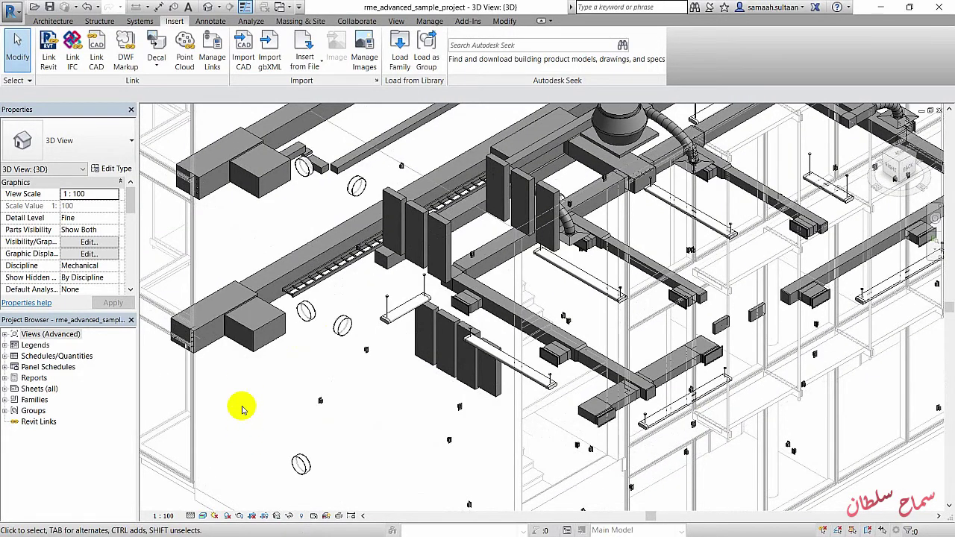
pyautogui.moveTo(390, 433); pyautogui.dragTo(396, 362, button='middle')
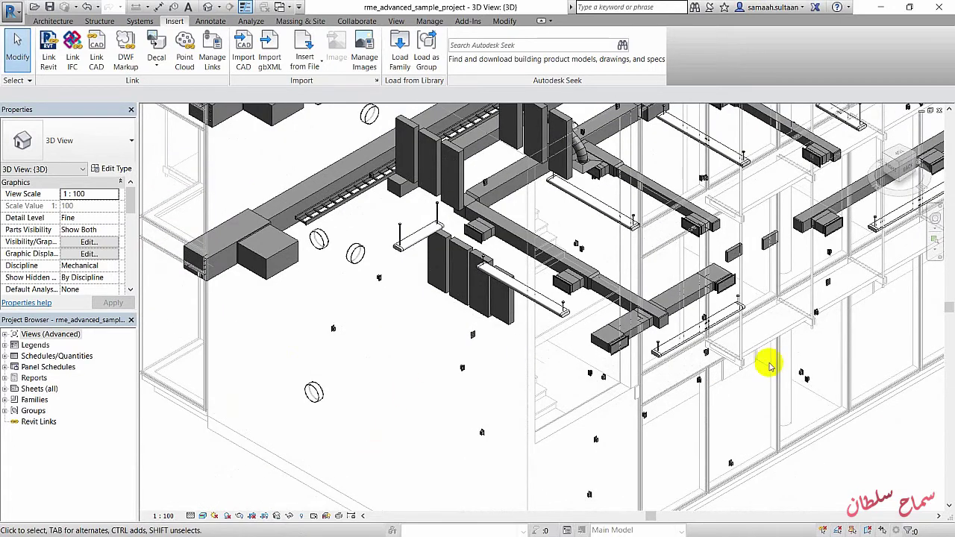
pyautogui.moveTo(763, 324); pyautogui.dragTo(766, 401, button='middle')
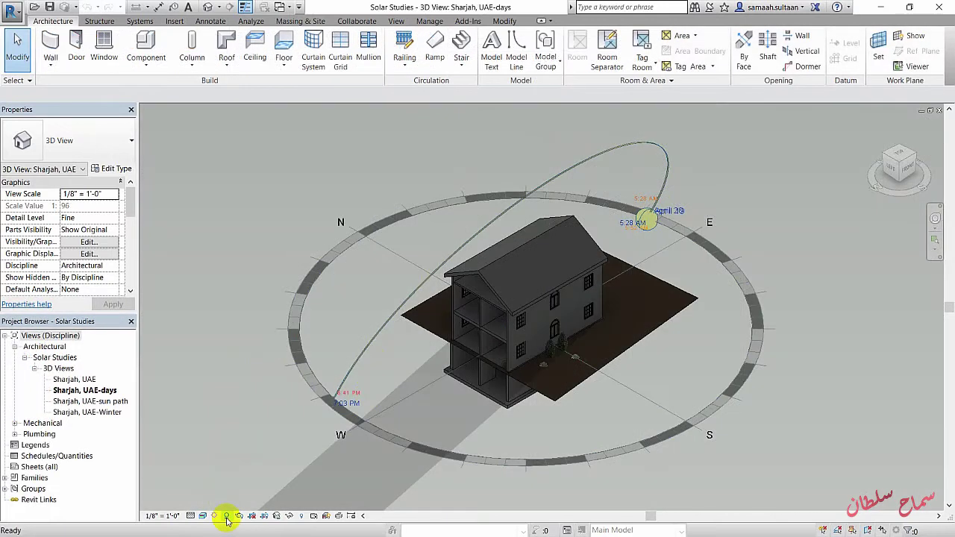
# Turn the house's shadows off, then back on.
pyautogui.click(226, 516)
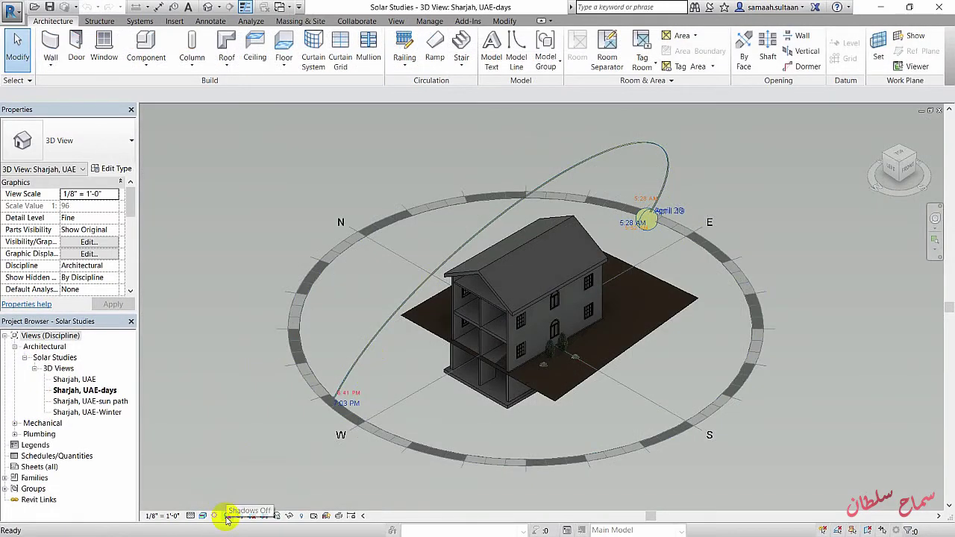
pyautogui.click(226, 517)
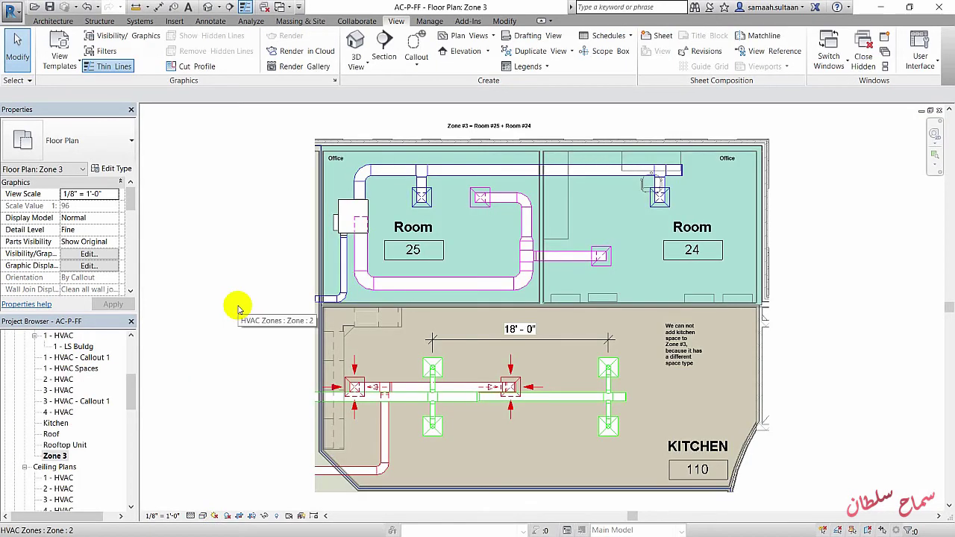
# Inspect the long supply duct, the fan powered VAV box in Room 25 and the kitchen supply diffuser, then go to 3D View 2.
pyautogui.click(481, 178)
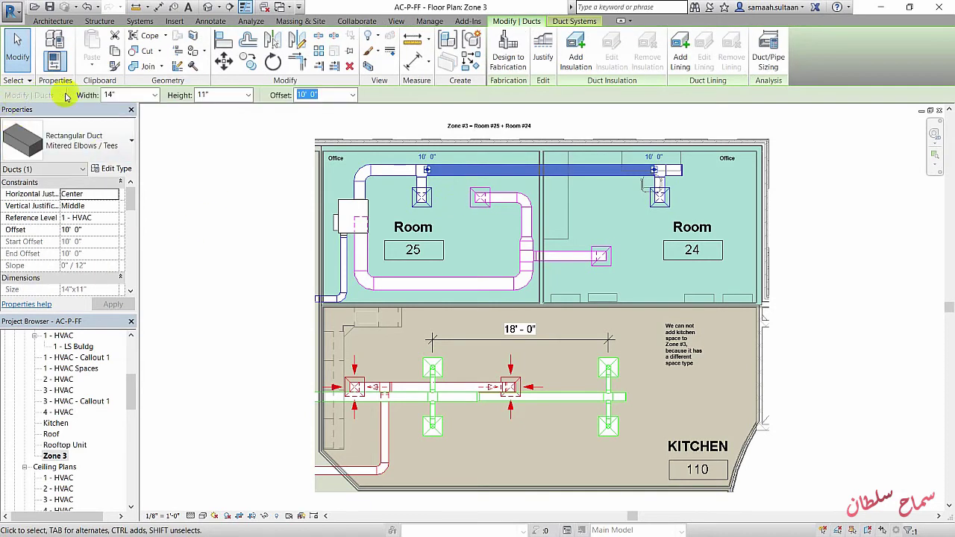
pyautogui.click(346, 205)
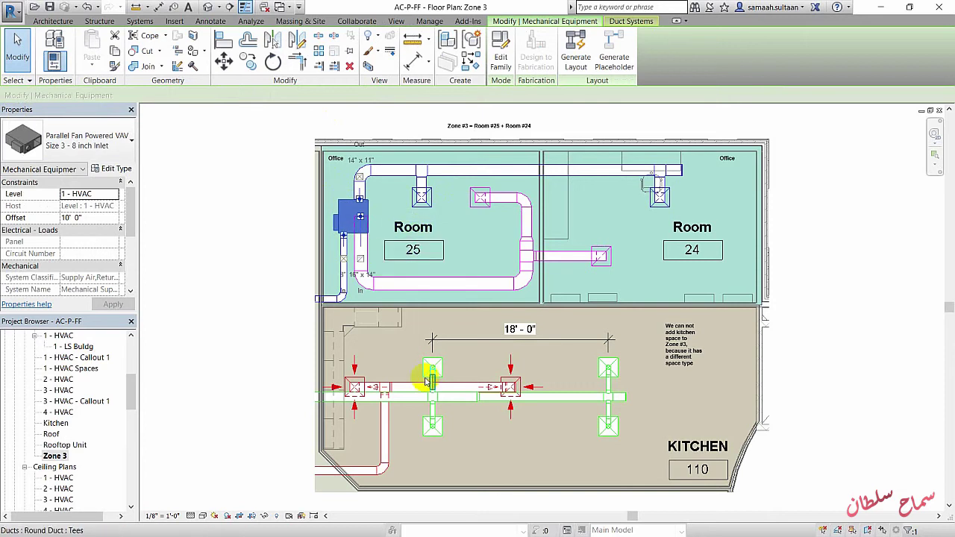
pyautogui.click(426, 366)
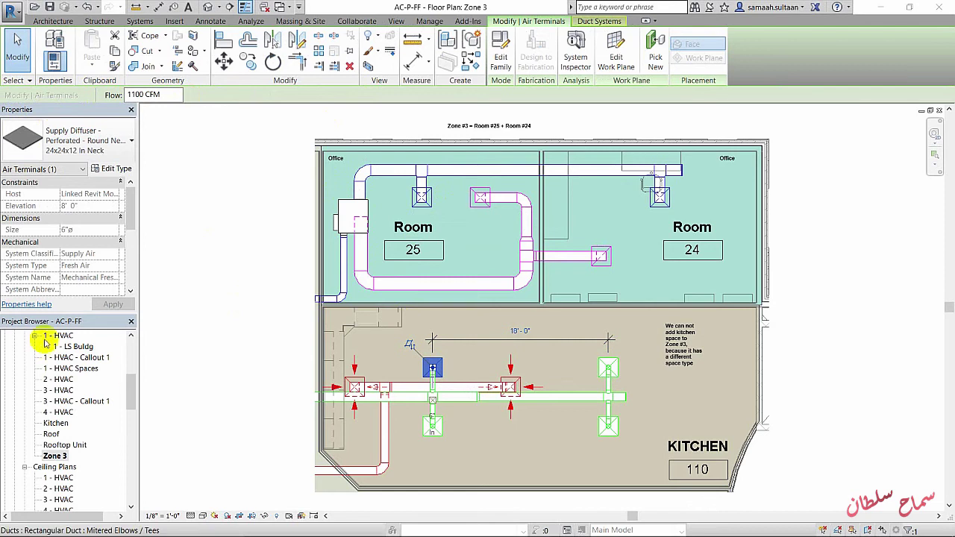
pyautogui.moveTo(130, 384); pyautogui.dragTo(130, 347)
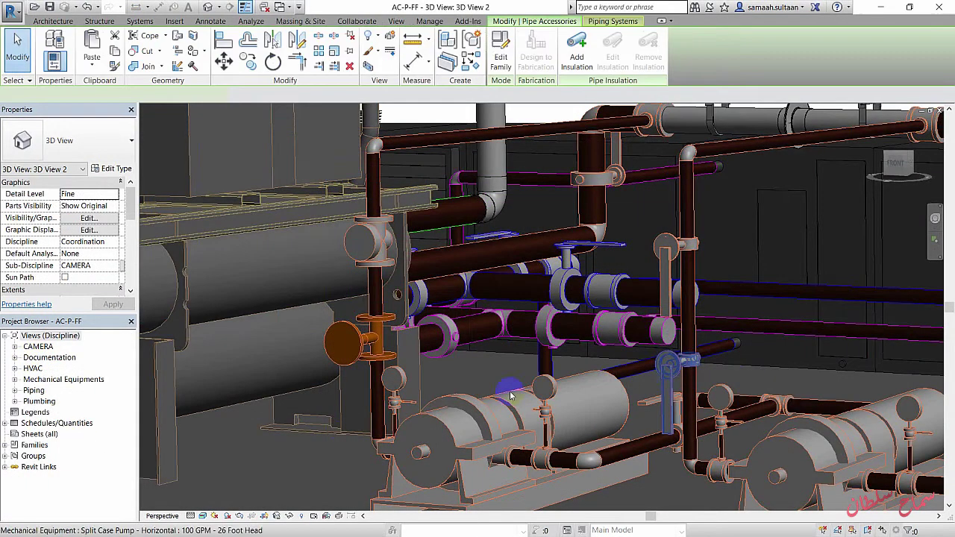
# Change the first butterfly valve to a 2-inch Gate Valve (color).
pyautogui.click(124, 146)
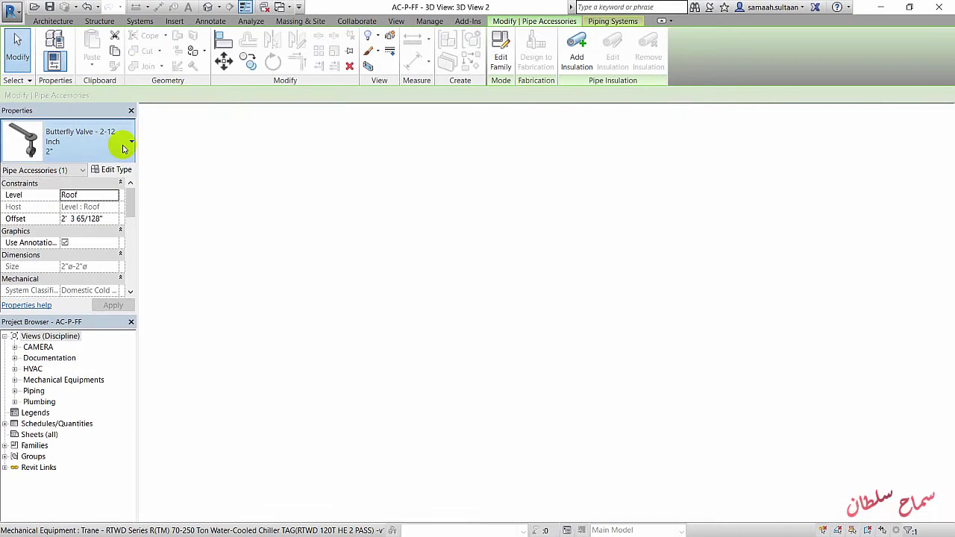
pyautogui.moveTo(162, 220)
pyautogui.mouseDown()
pyautogui.moveTo(165, 347)
pyautogui.moveTo(160, 228)
pyautogui.mouseUp()
pyautogui.click(100, 274)
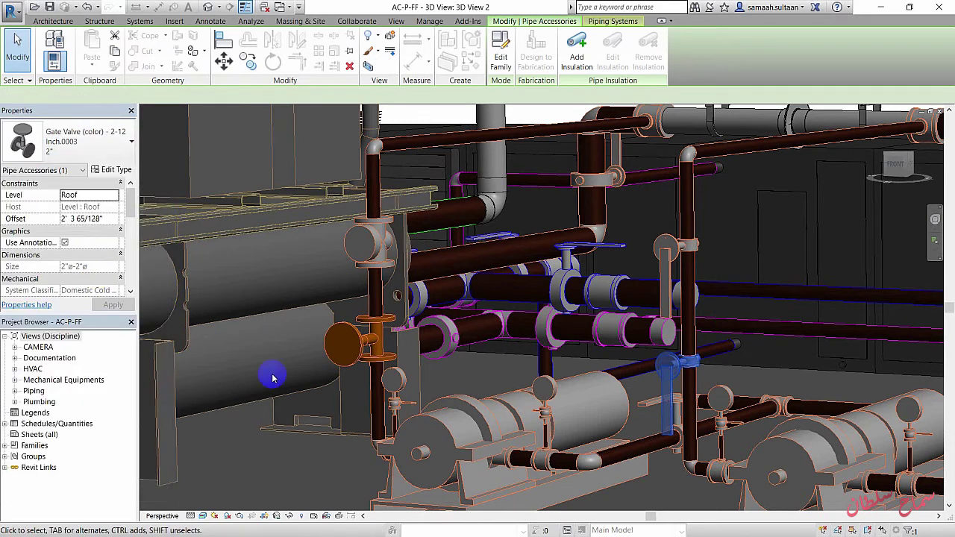
# Swap the upper butterfly valve for a 50 mm flanged M_Check Valve and reselect it to check.
pyautogui.click(673, 258)
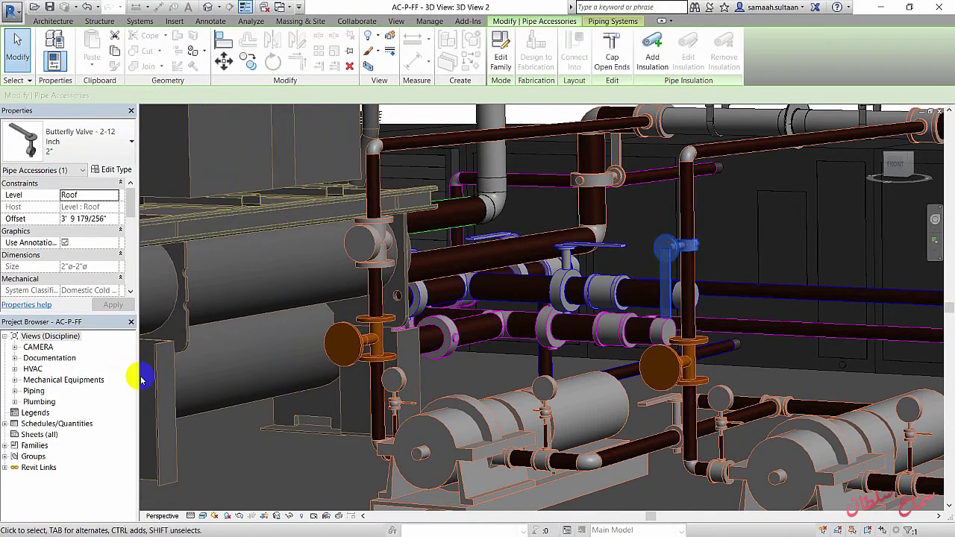
pyautogui.click(83, 136)
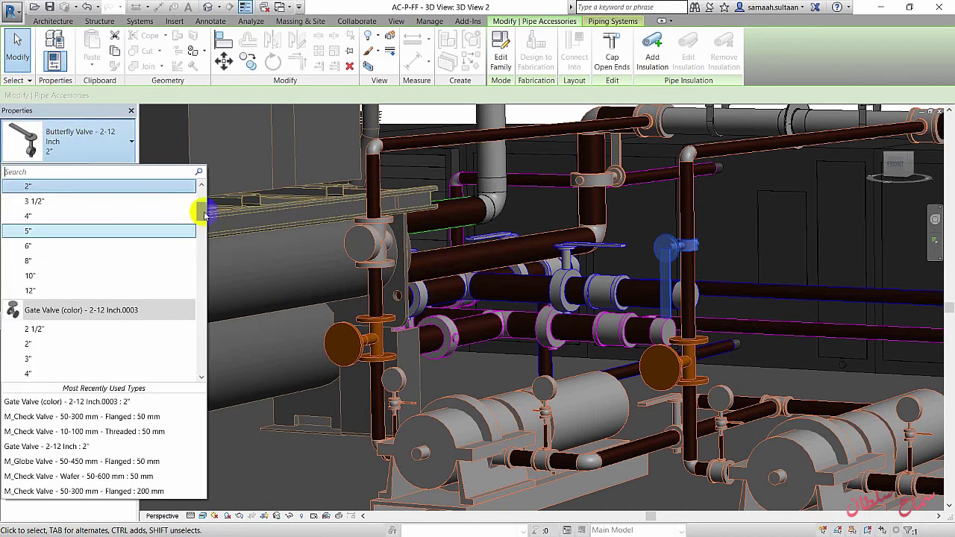
pyautogui.moveTo(203, 215)
pyautogui.mouseDown()
pyautogui.moveTo(198, 265)
pyautogui.moveTo(198, 256)
pyautogui.mouseUp()
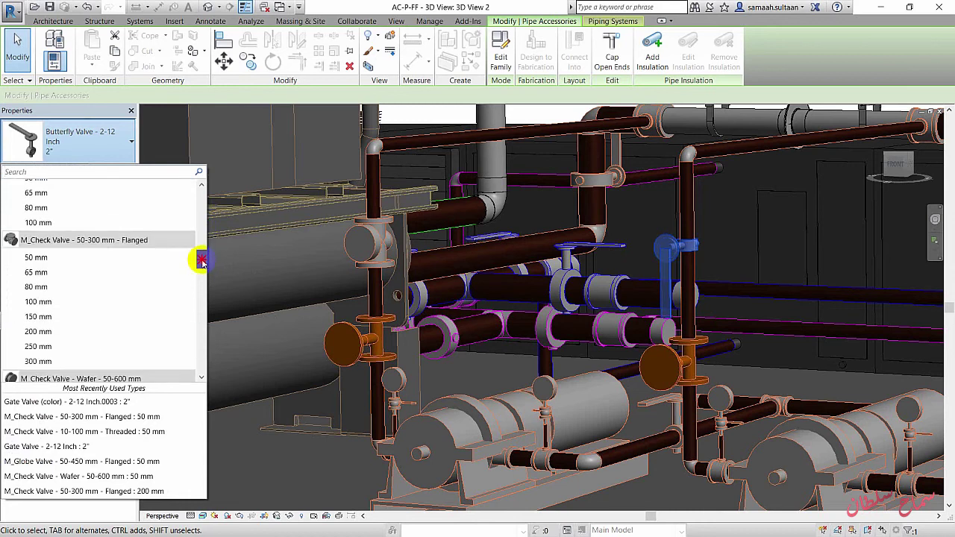
pyautogui.click(290, 455)
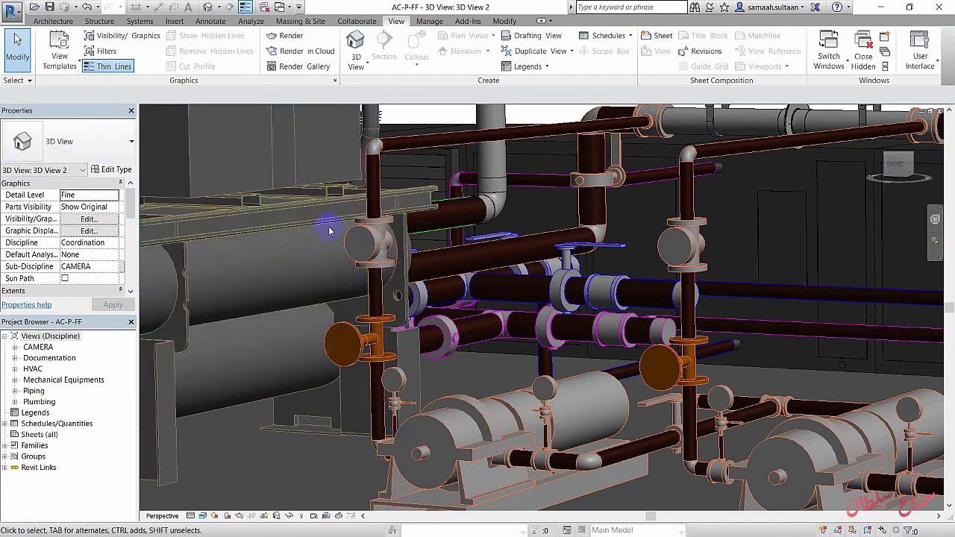
pyautogui.click(377, 246)
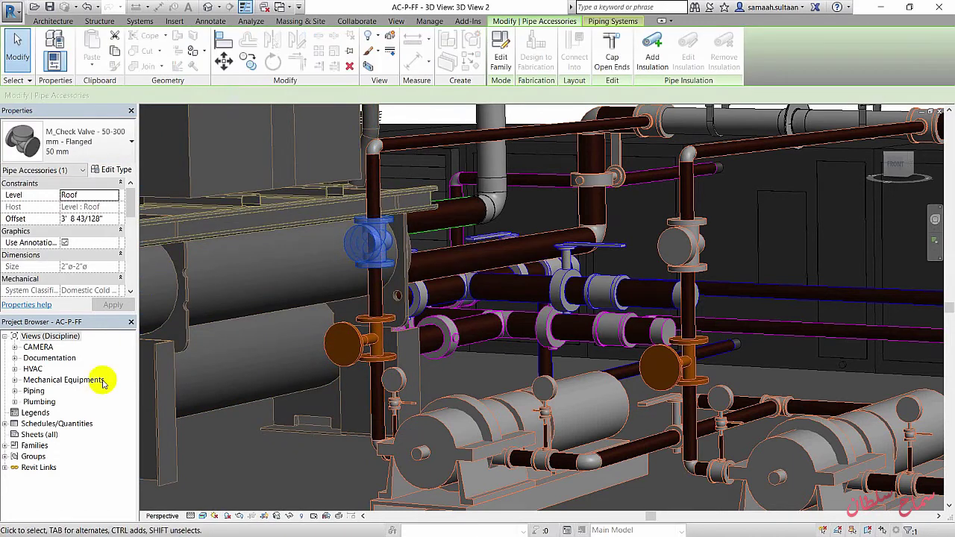
pyautogui.moveTo(130, 293); pyautogui.dragTo(130, 291)
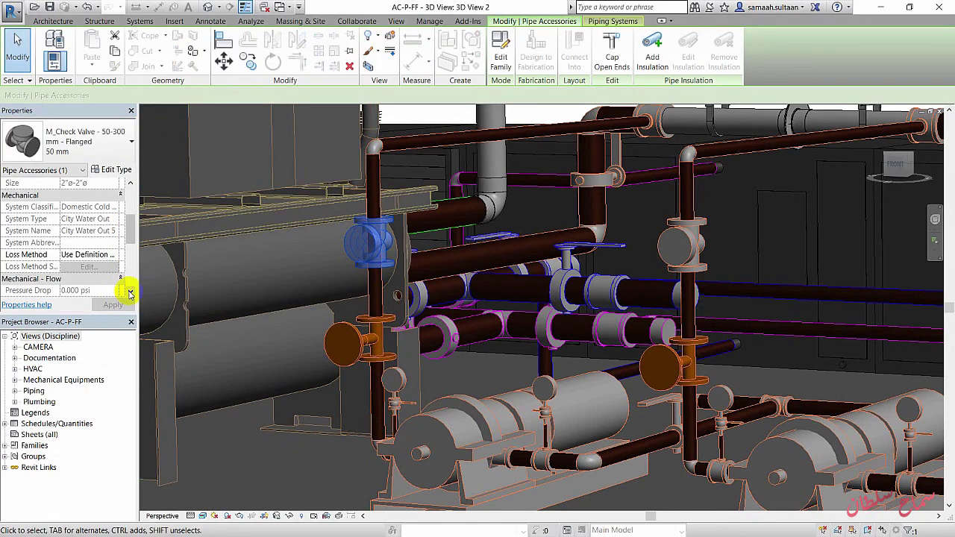
# Review the chiller's properties, then those of the pressure gauge on the pump piping.
pyautogui.click(168, 358)
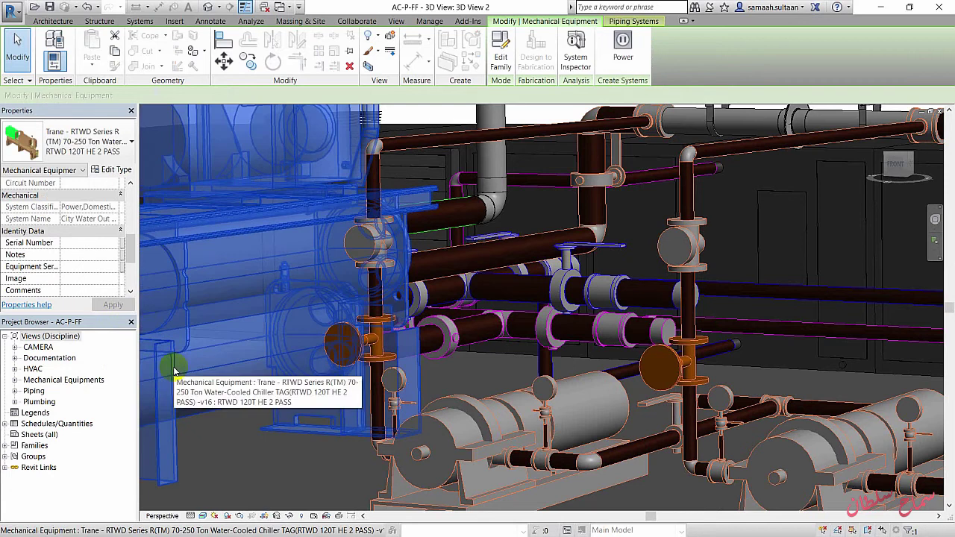
pyautogui.moveTo(130, 292); pyautogui.dragTo(130, 295)
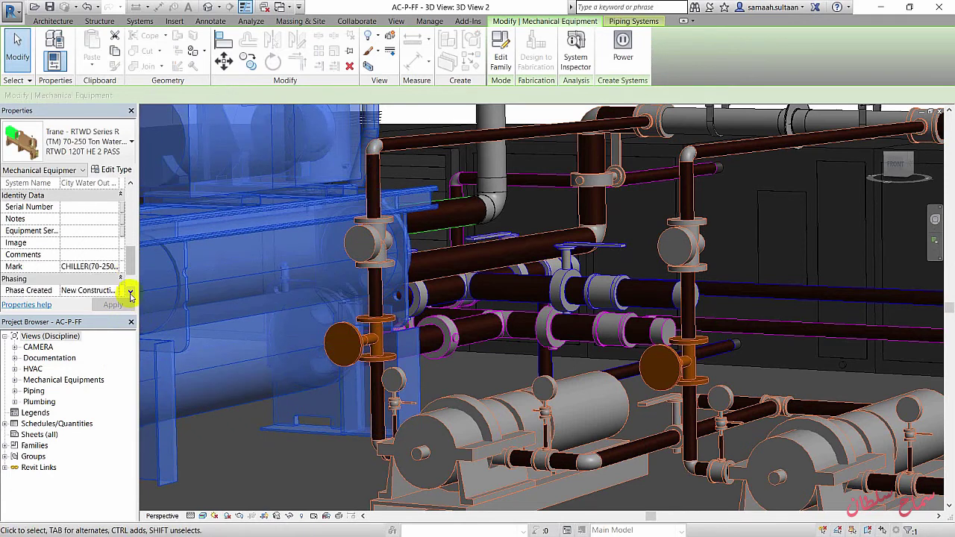
pyautogui.click(549, 393)
pyautogui.moveTo(130, 261); pyautogui.dragTo(135, 198)
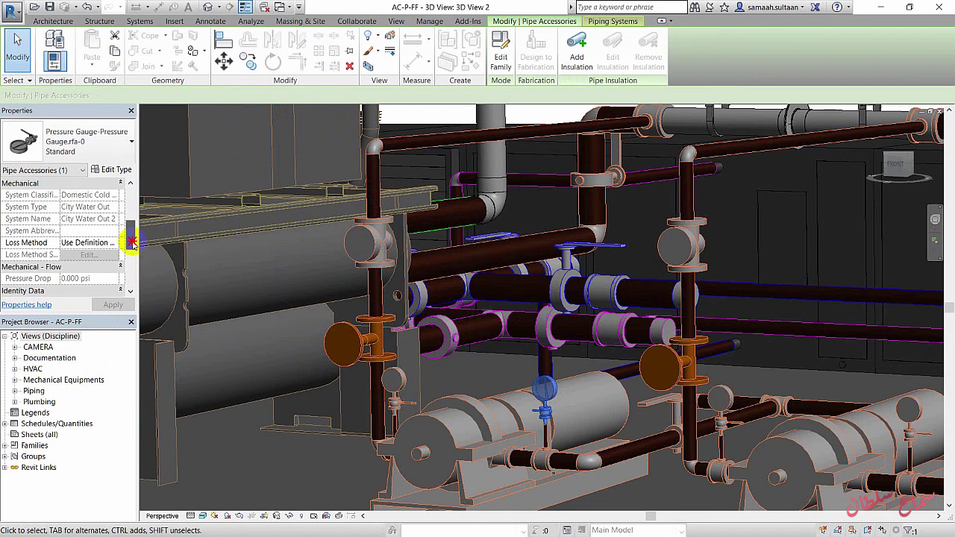
# Select the CiryWater pipe and scroll its properties down to the Insulation group.
pyautogui.click(495, 247)
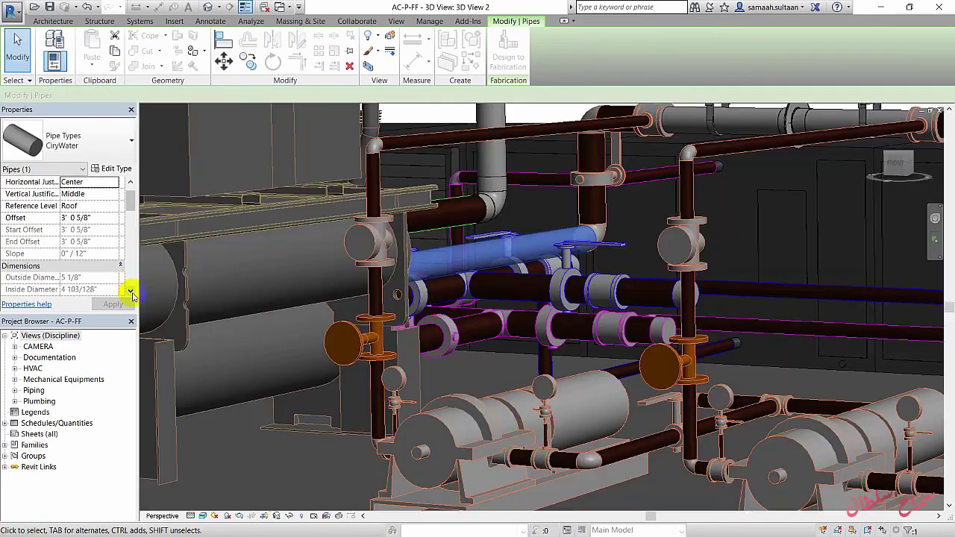
pyautogui.click(131, 292)
pyautogui.click(131, 292)
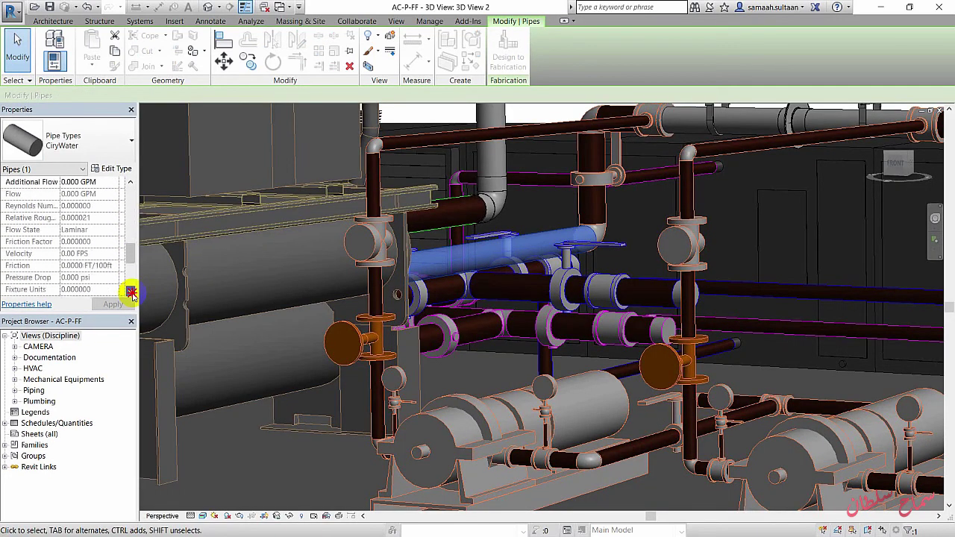
pyautogui.click(131, 292)
pyautogui.click(132, 292)
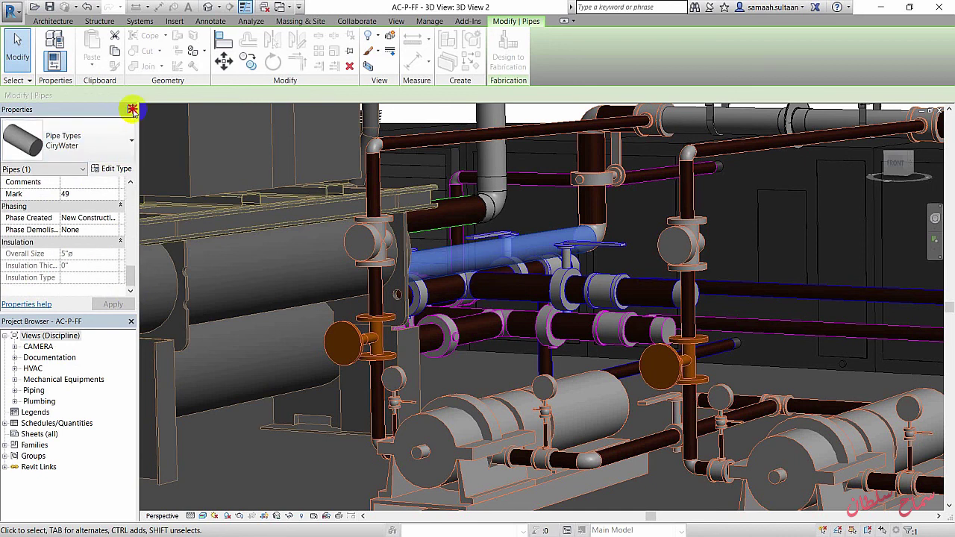